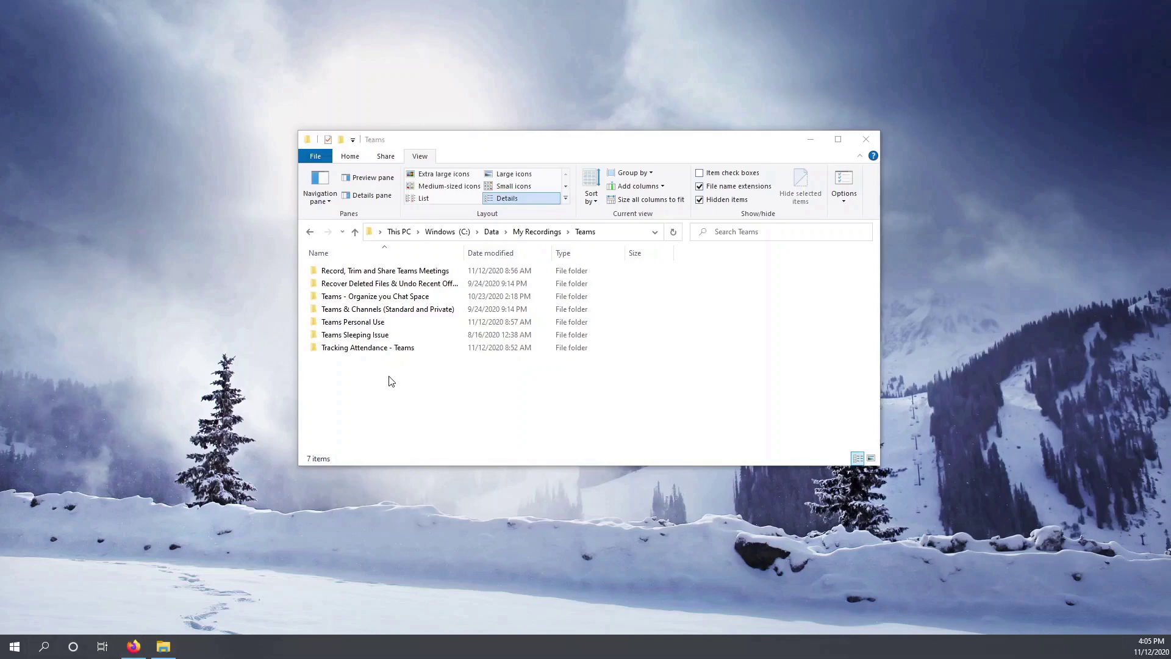
Step: Open the Record, Trim and Share Teams Meetings folder holding the 539,305 KB MP4 recording
double_click(382, 270)
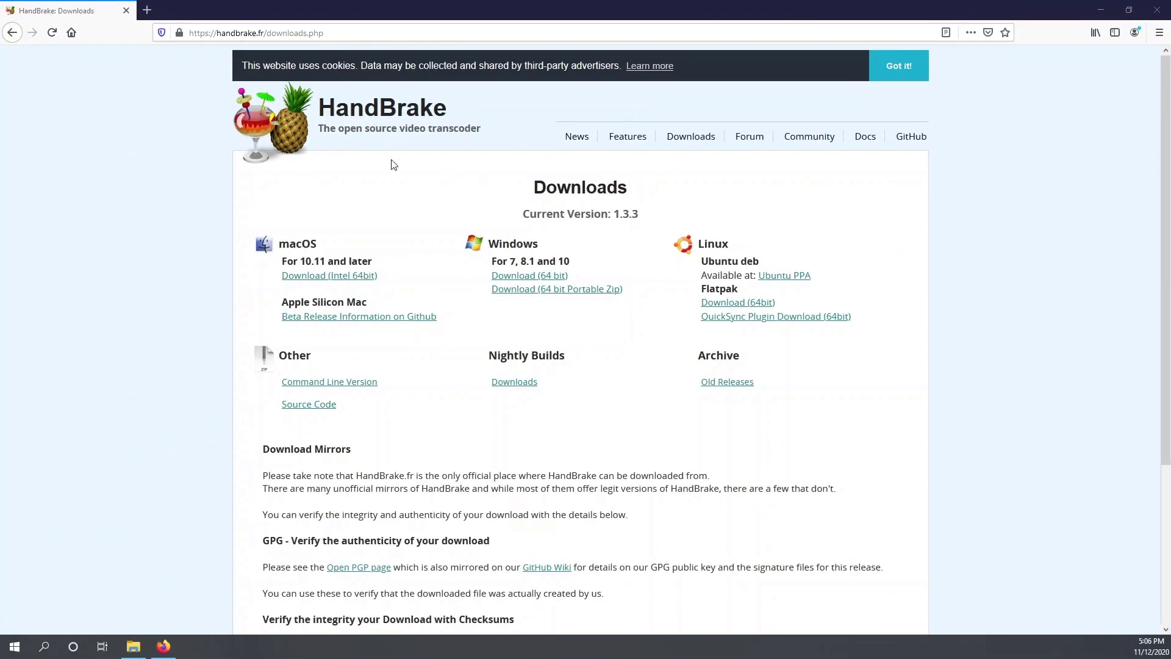
left_click(12, 32)
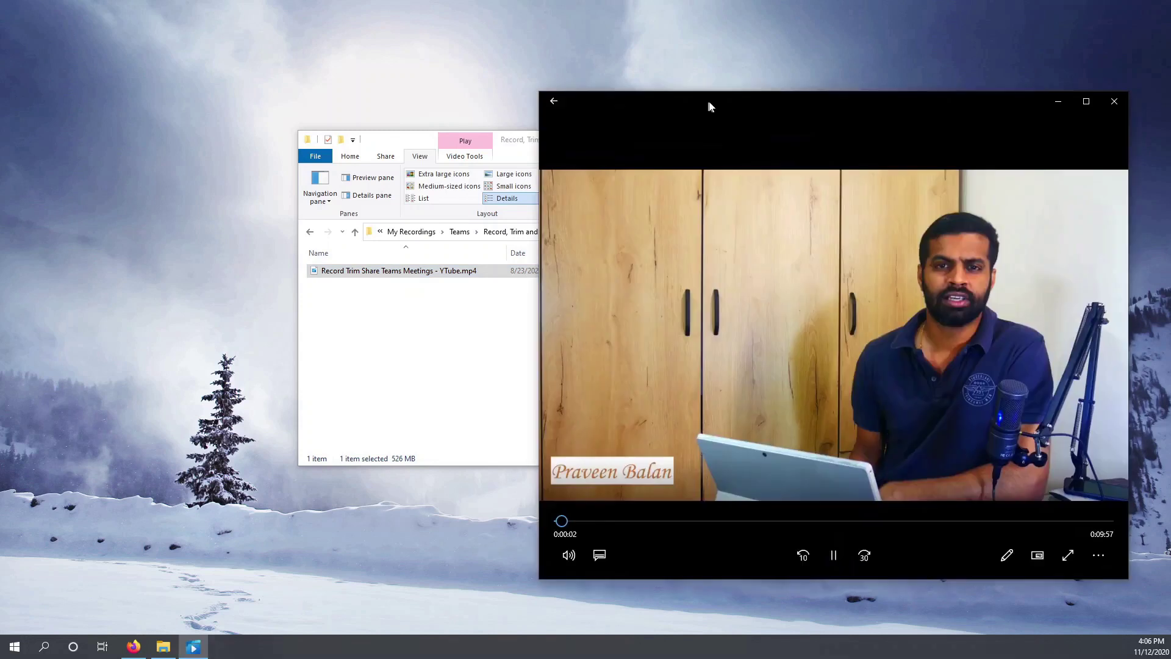
Step: Watch the first seconds of the meeting recording in Movies & TV, then close the player
left_click_drag(708, 104, 539, 76)
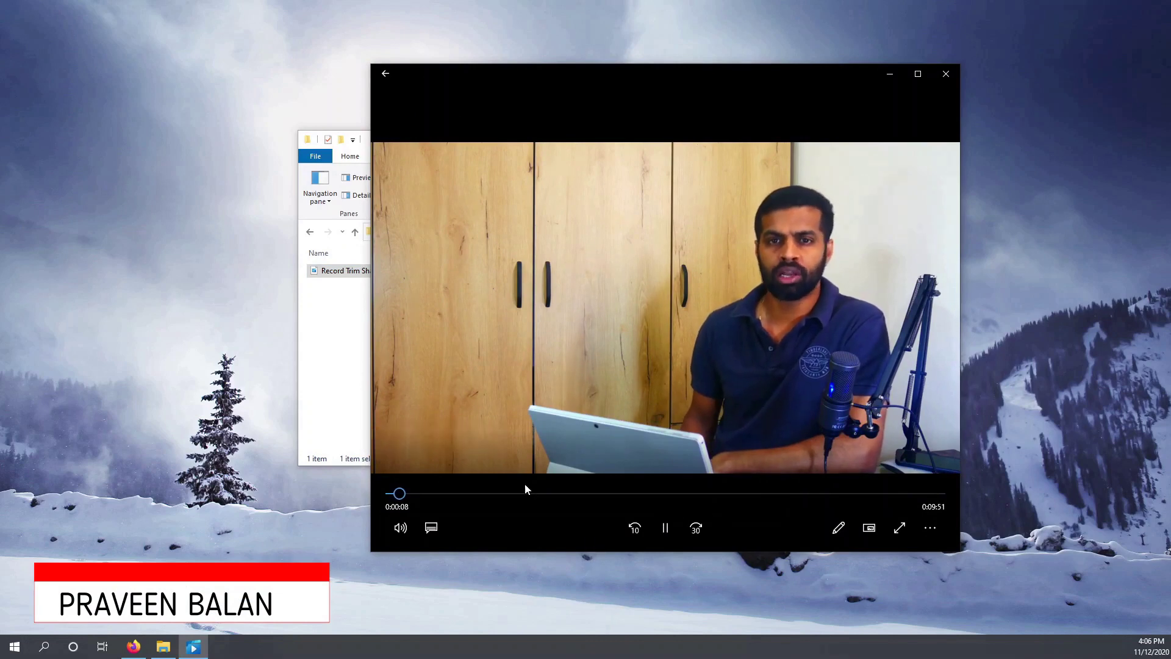
left_click(946, 74)
right_click(385, 273)
left_click(408, 523)
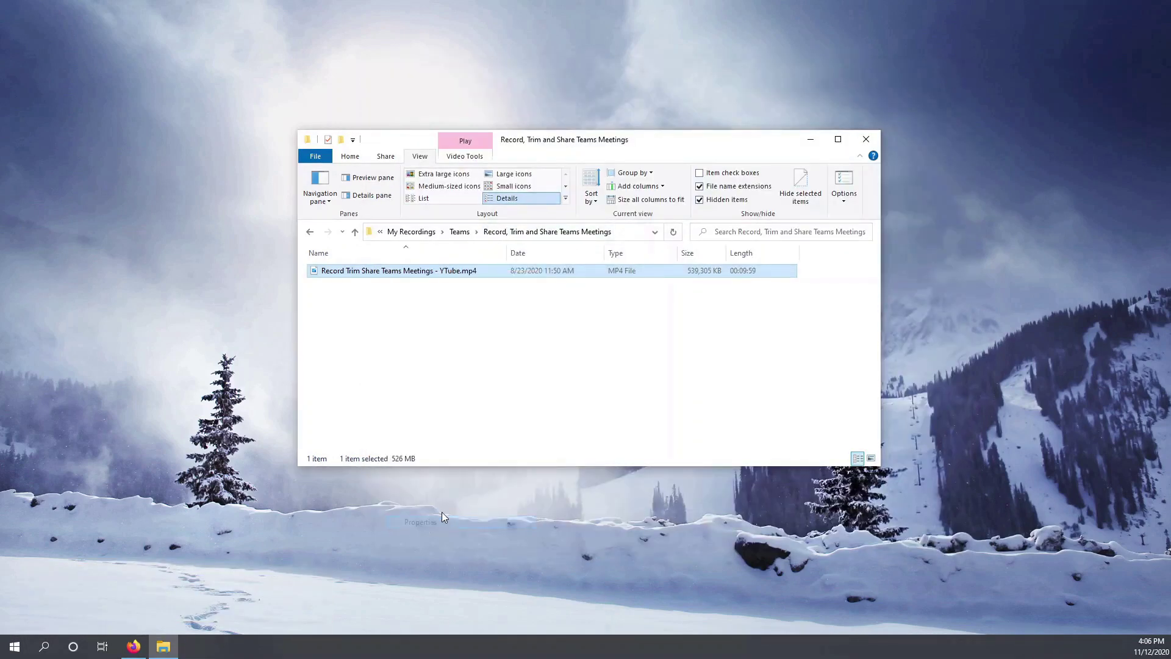
left_click(161, 272)
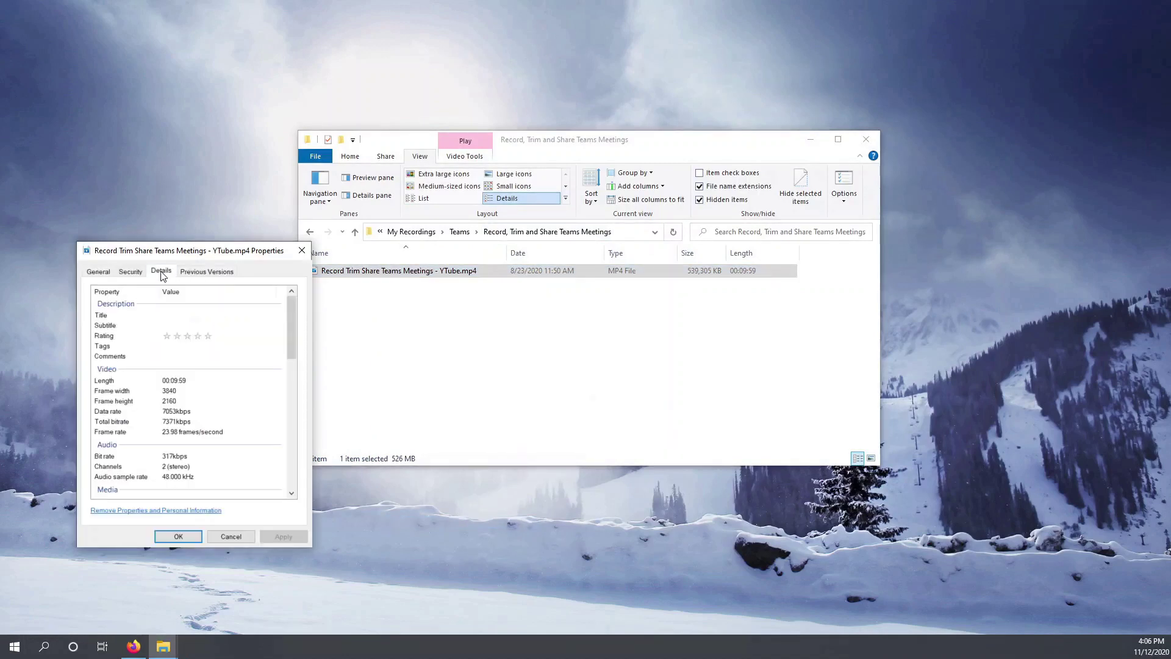
left_click(169, 403)
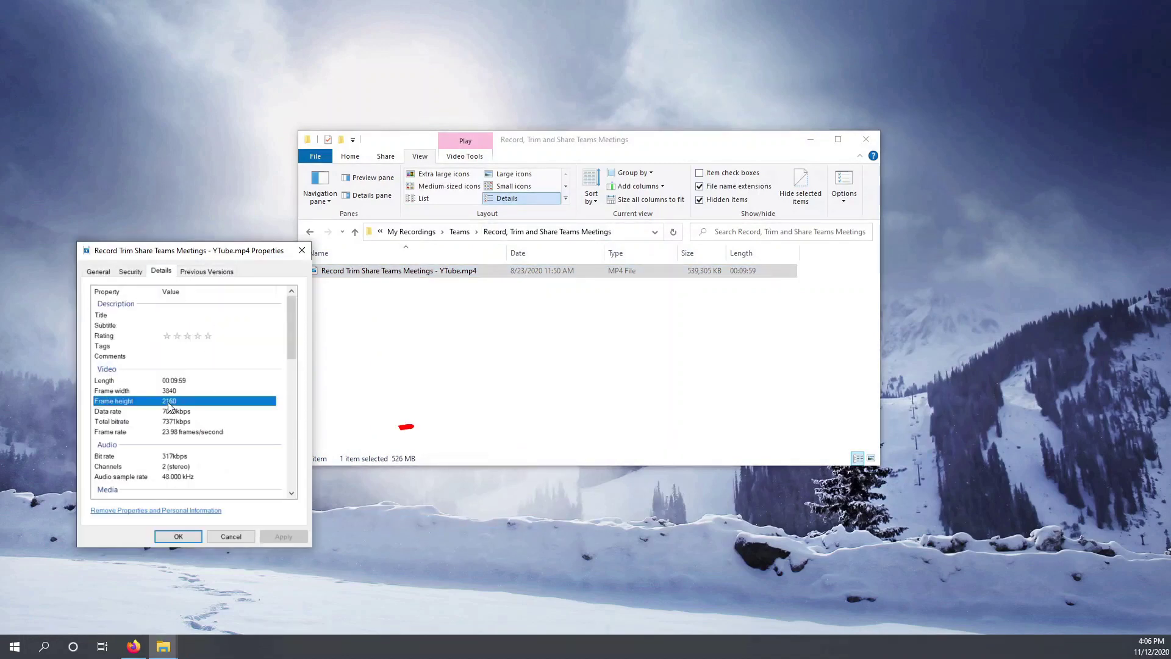
left_click(163, 392)
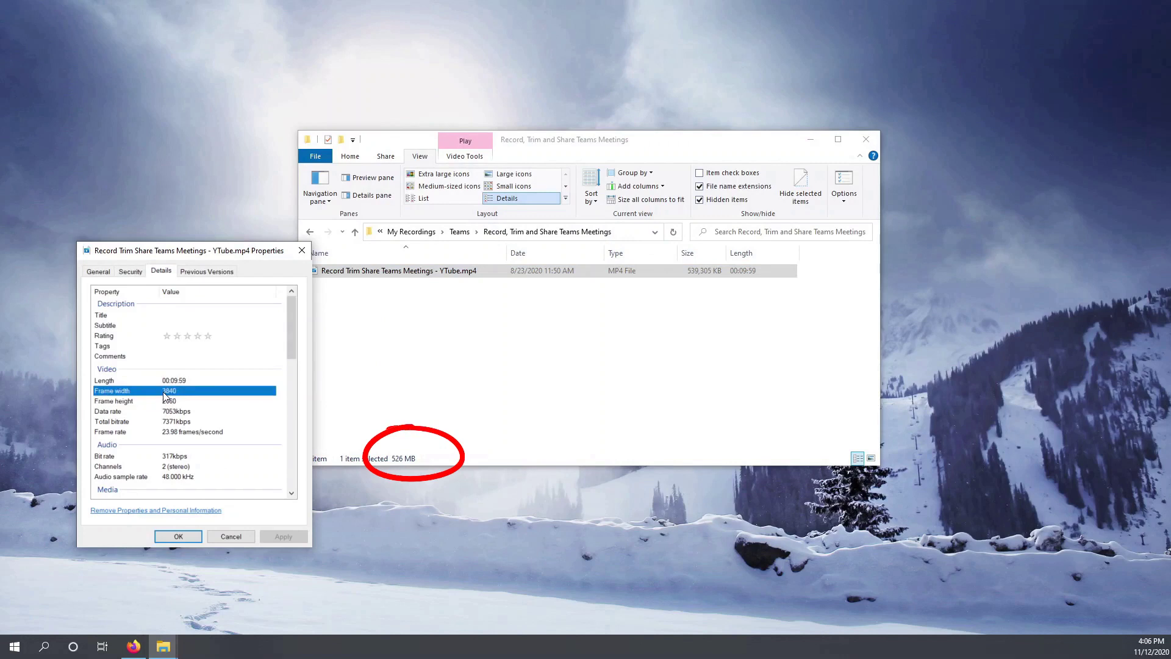
left_click(164, 402)
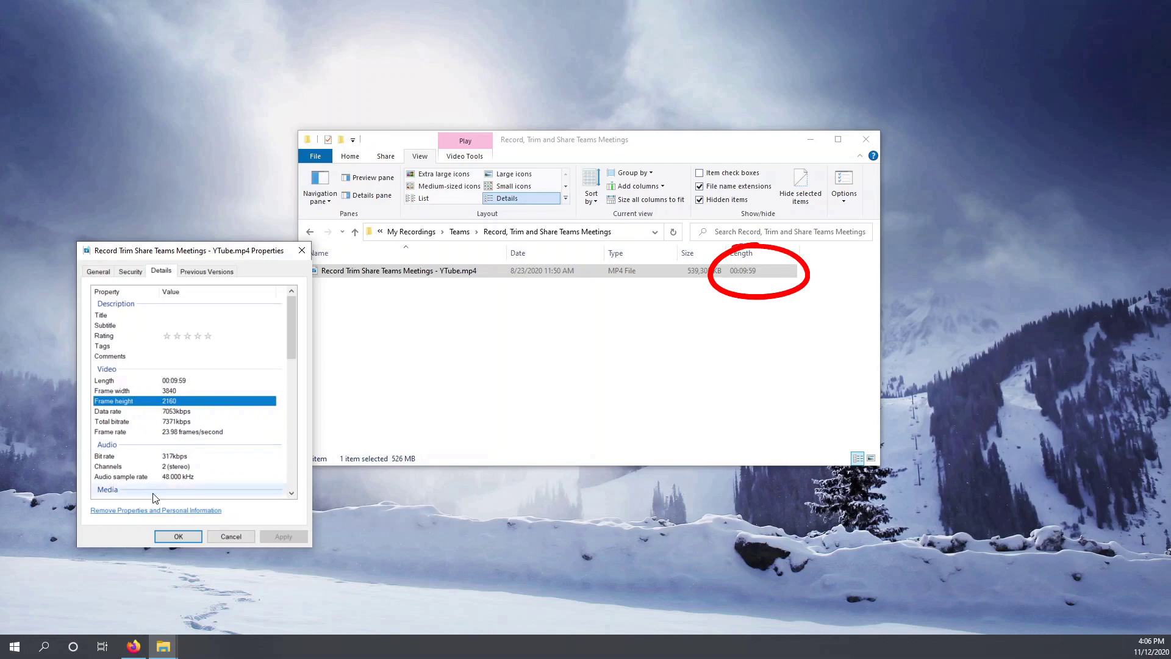
scroll(189, 464, "down", 4)
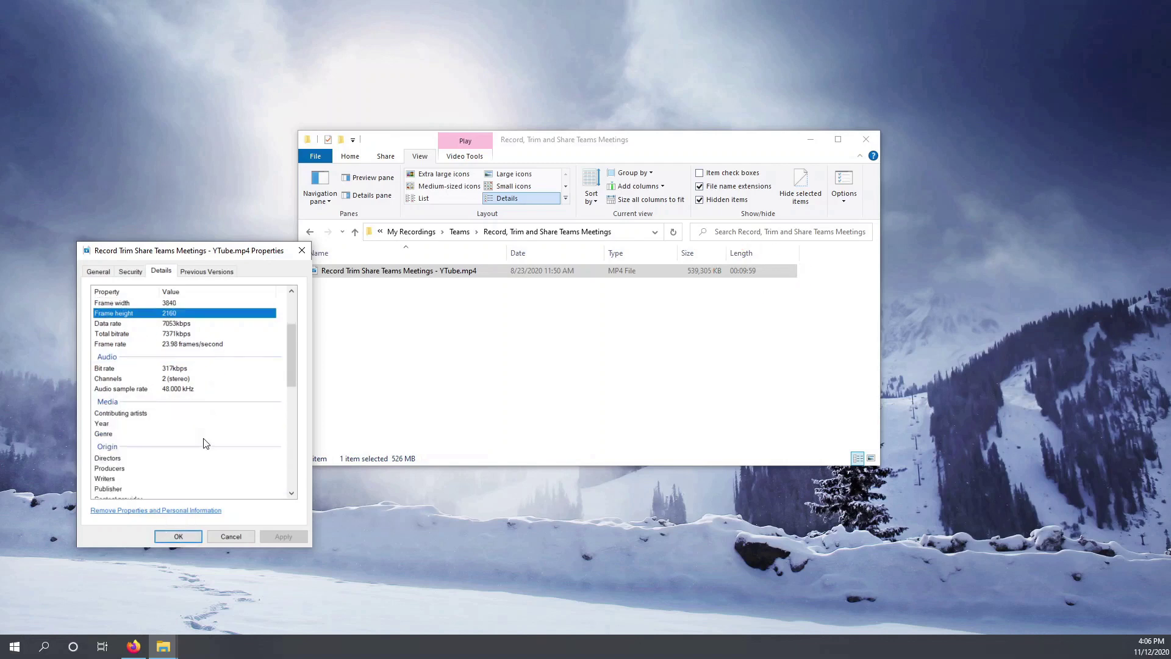
left_click(219, 538)
left_click(482, 359)
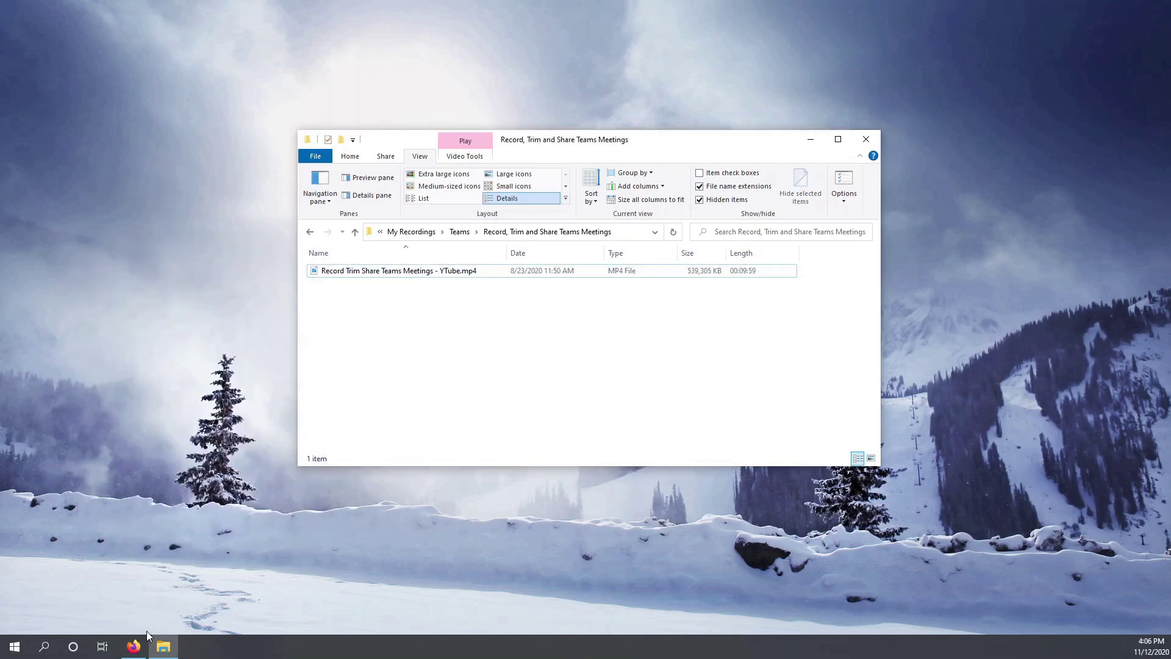
left_click(720, 275)
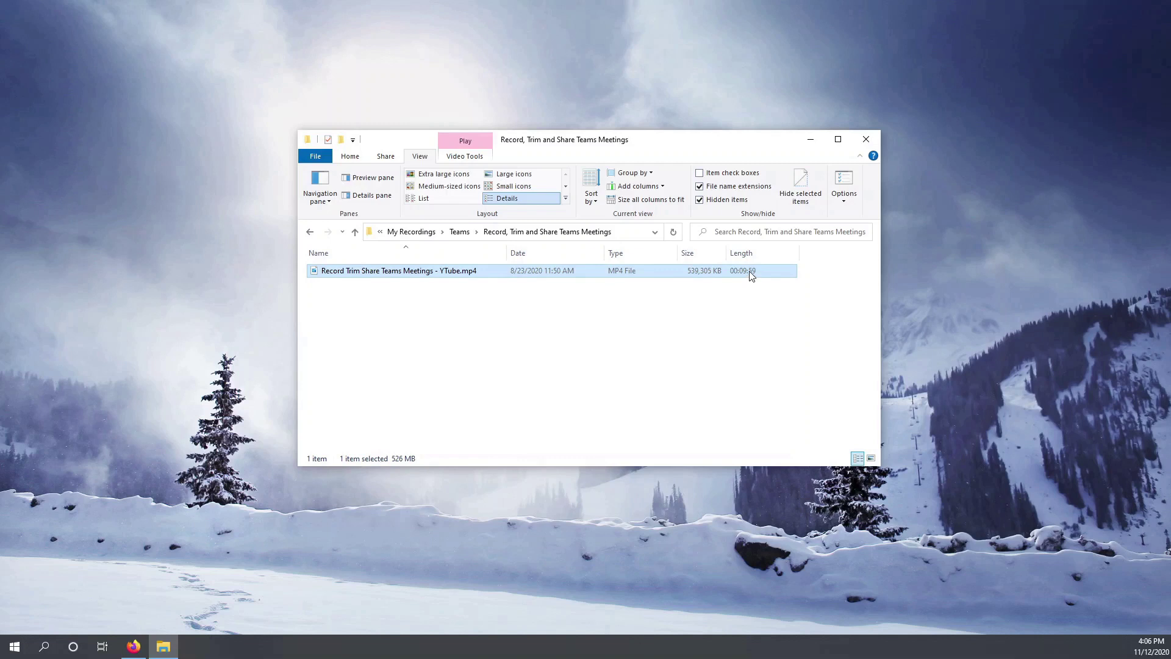
Step: Search Google for 'handbreak' in Firefox and visit the official handbrake.fr site
left_click(134, 646)
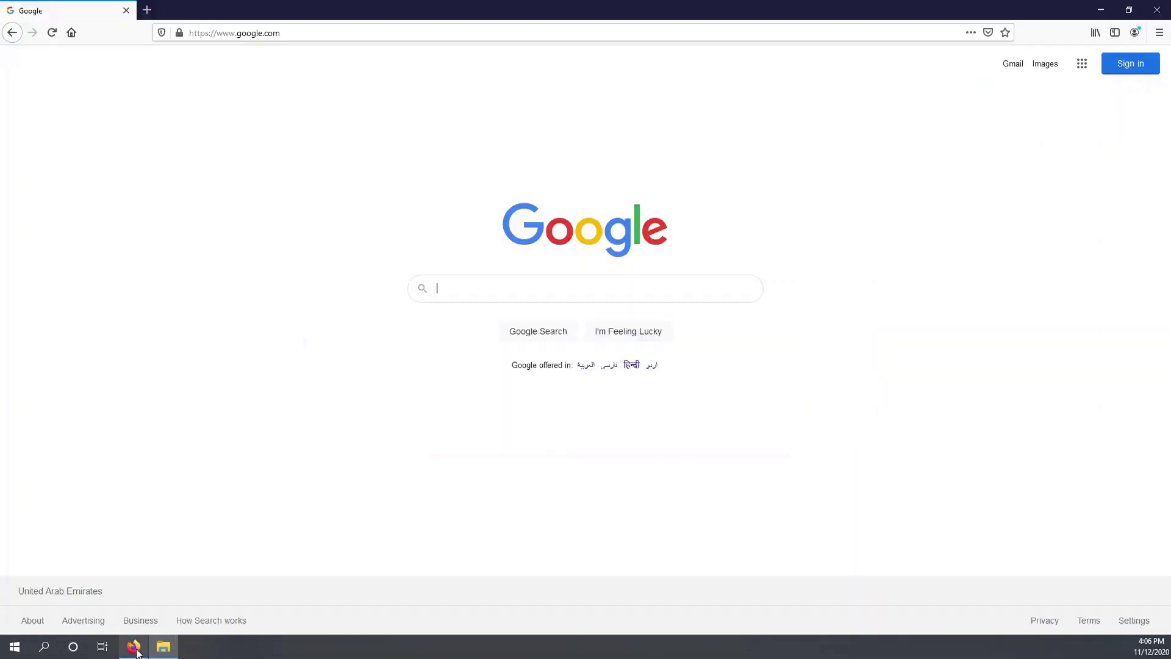
left_click(480, 296)
type("ha")
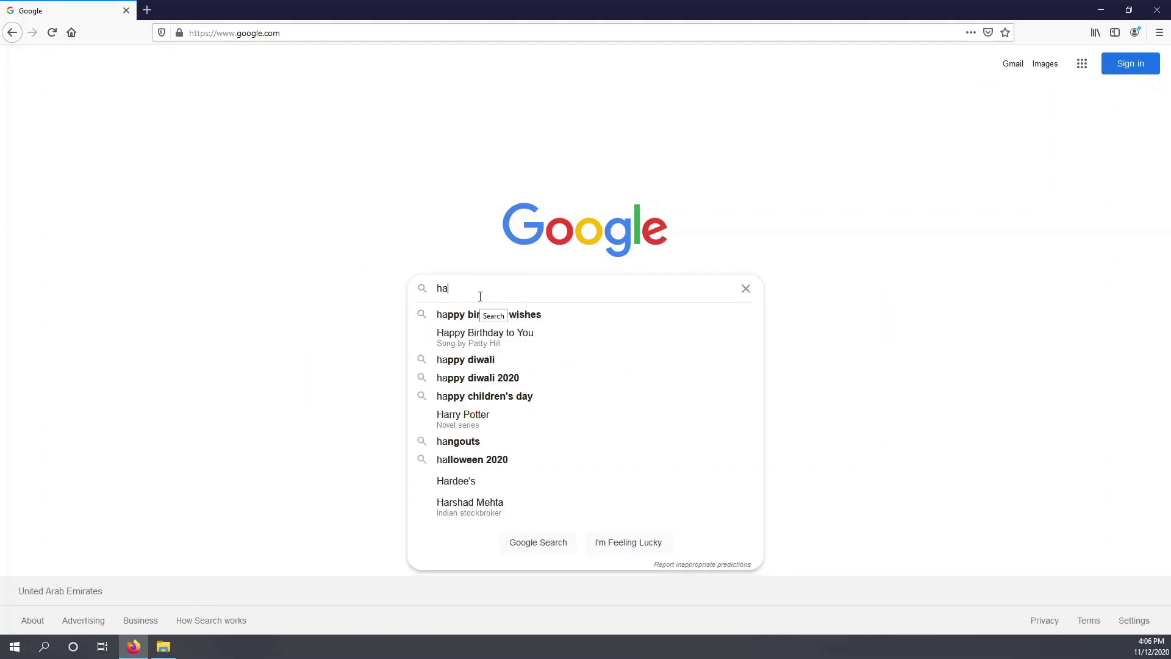
type("ndbreak")
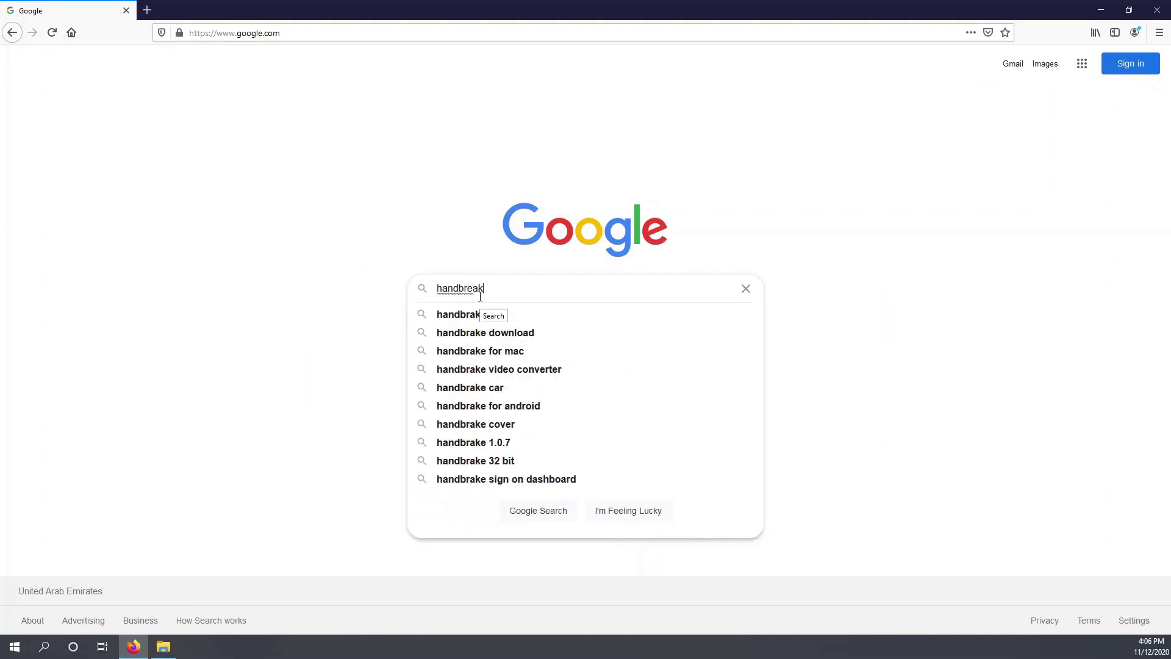
key("Return")
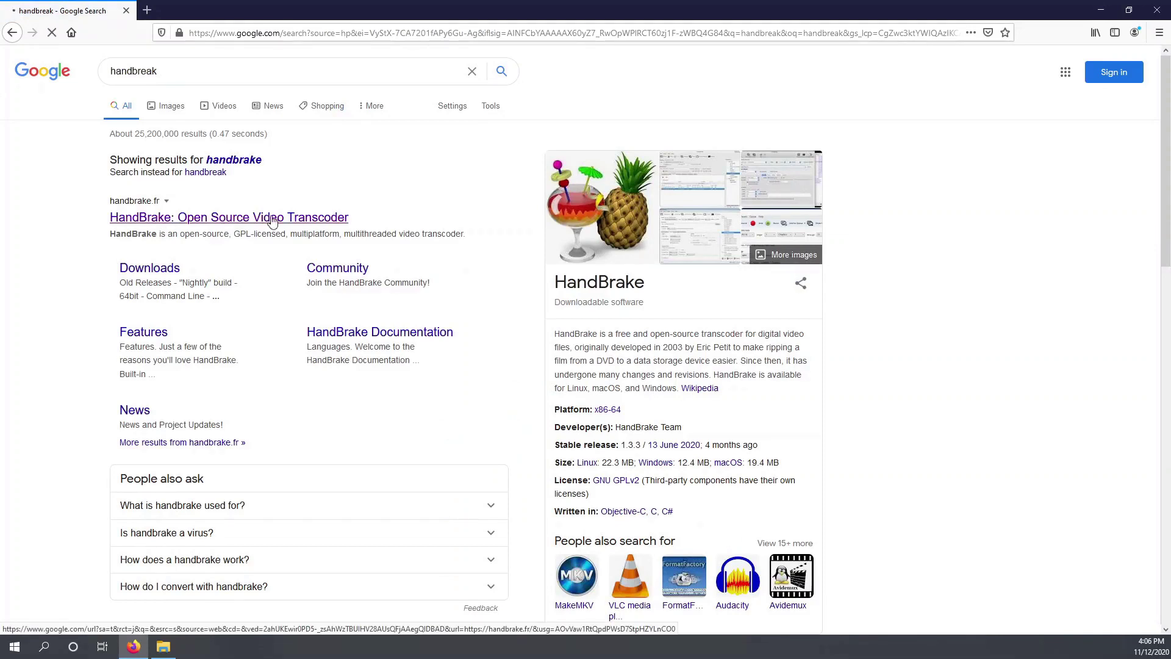
left_click(308, 220)
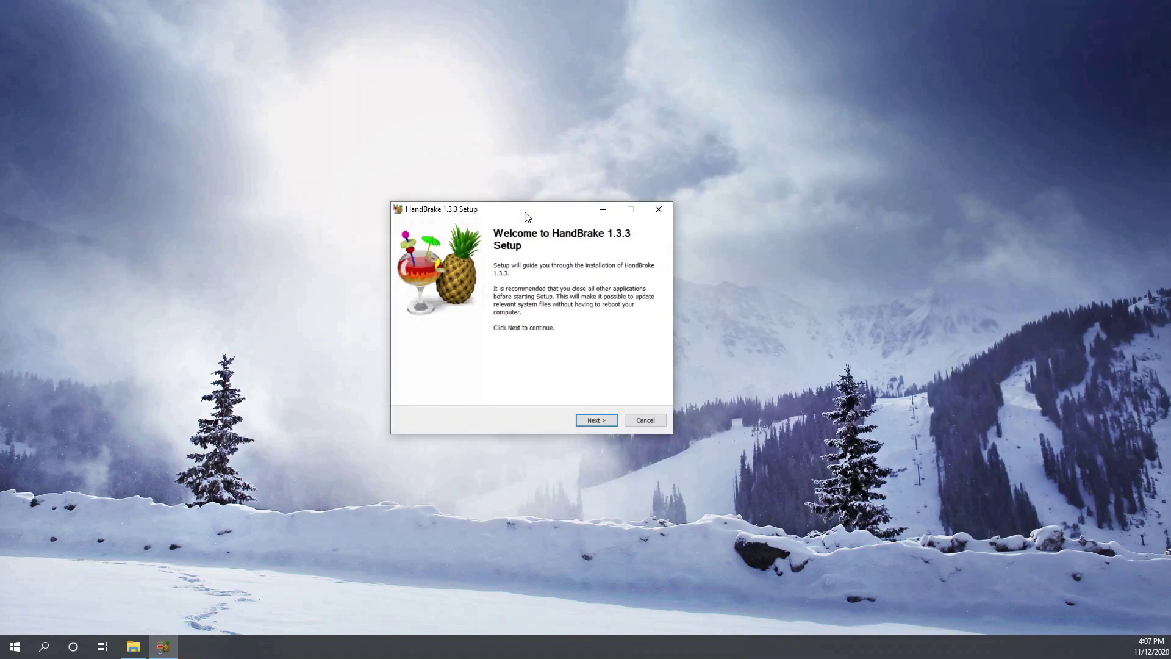
Step: Install HandBrake 1.3.3 with default options and launch it from the Start menu
key("Return")
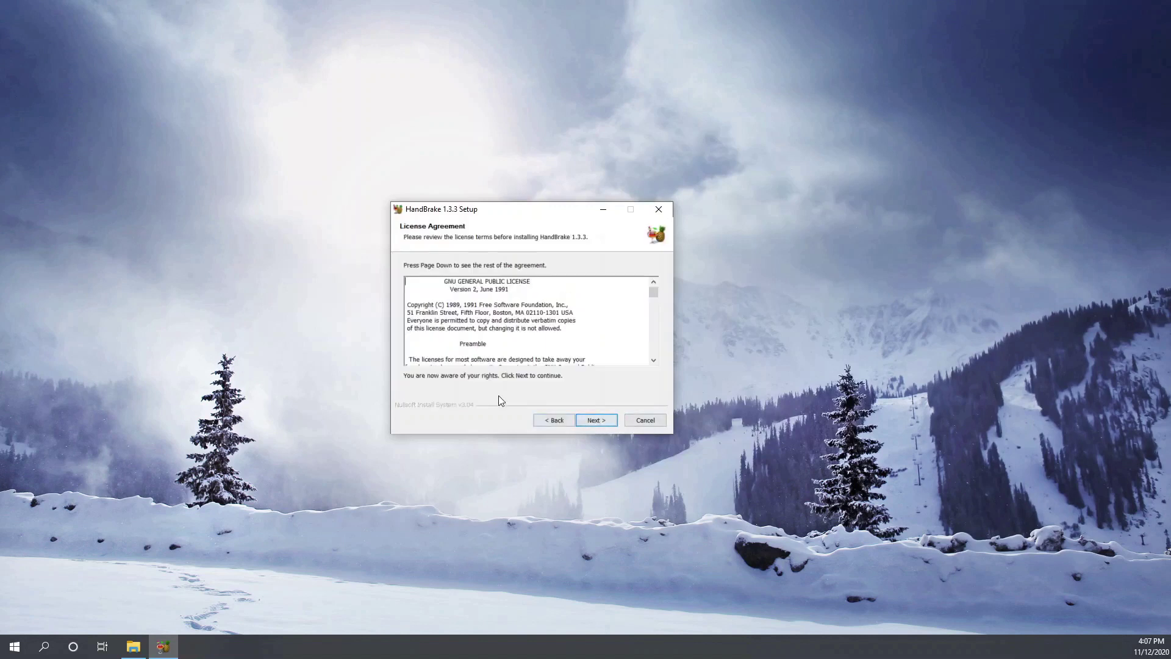
key("Return")
left_click(598, 421)
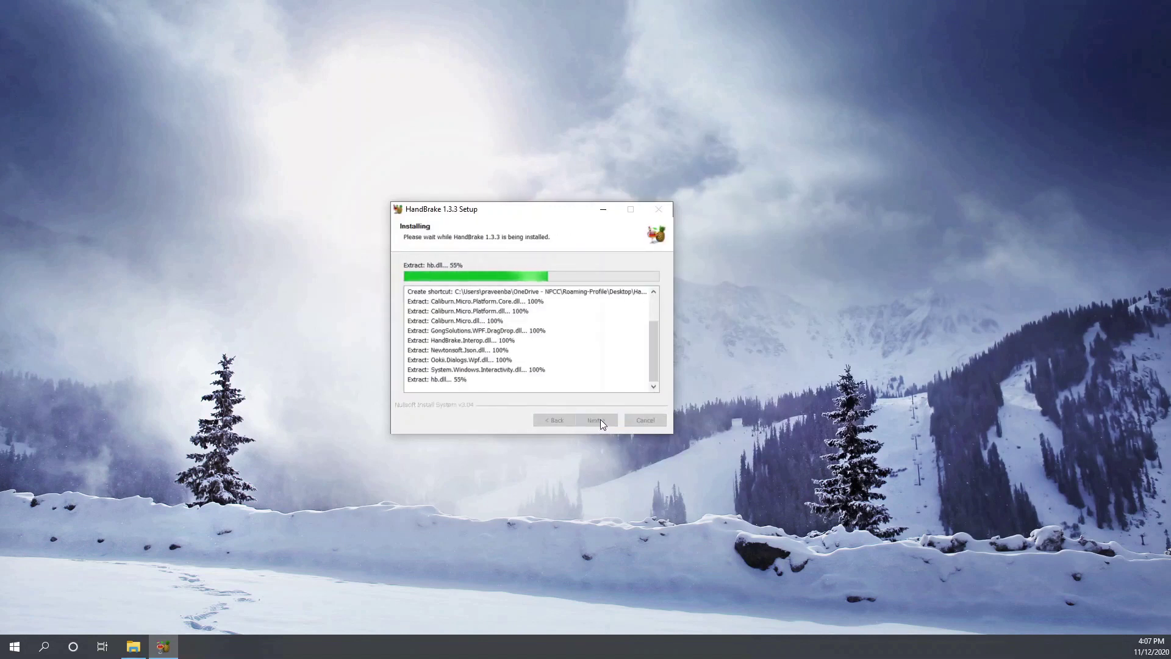
left_click(601, 419)
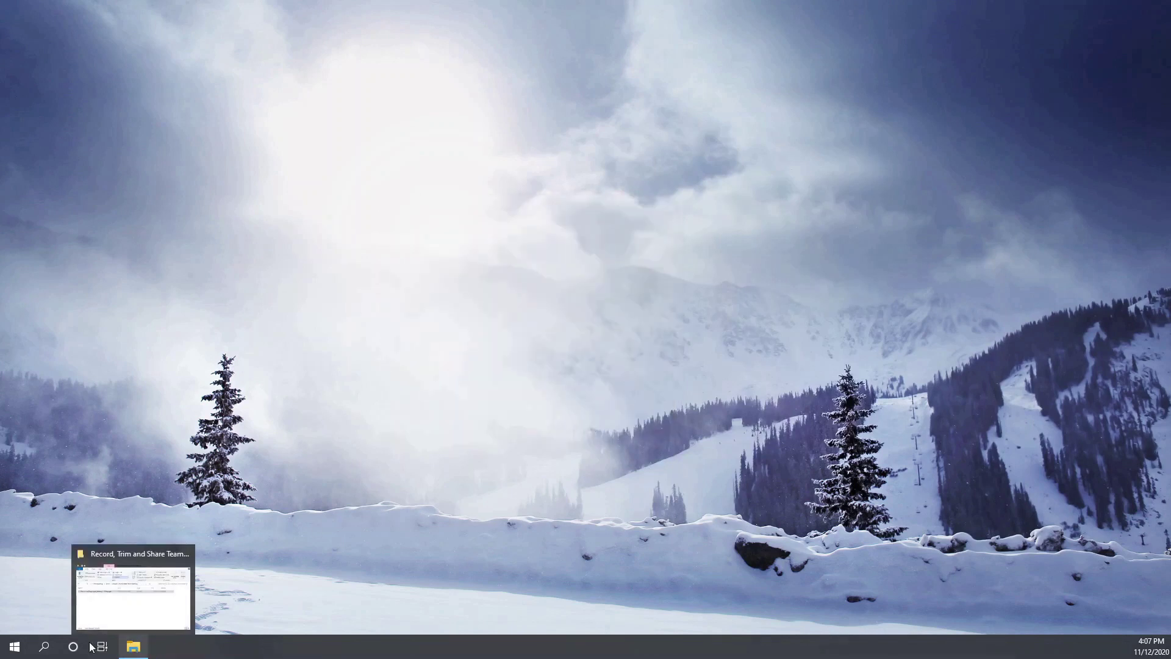
left_click(15, 646)
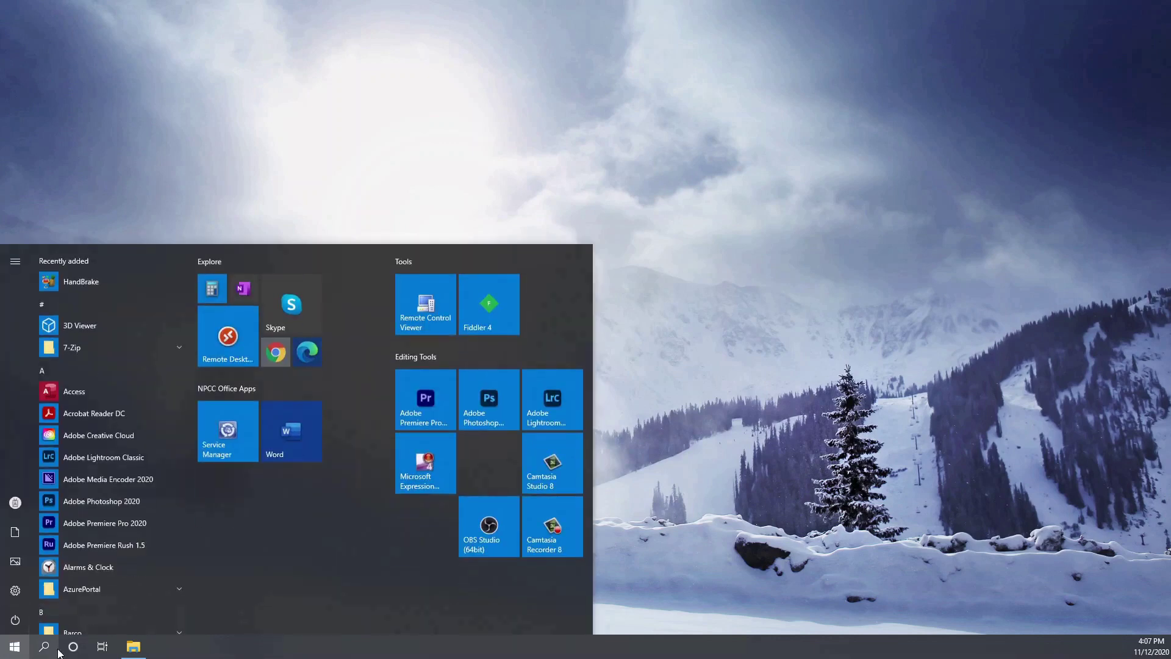
left_click(98, 289)
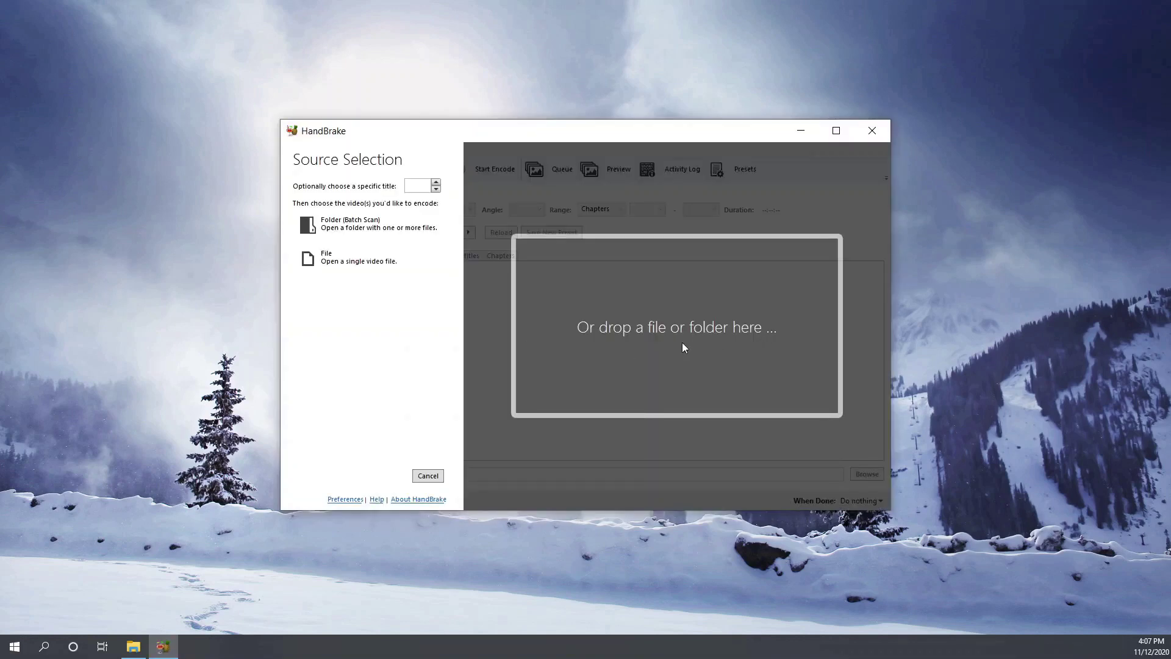
Step: Drag the Teams meeting MP4 from File Explorer into HandBrake as the source video
left_click(133, 646)
left_click_drag(654, 152, 409, 416)
left_click_drag(205, 537, 712, 344)
left_click(562, 406)
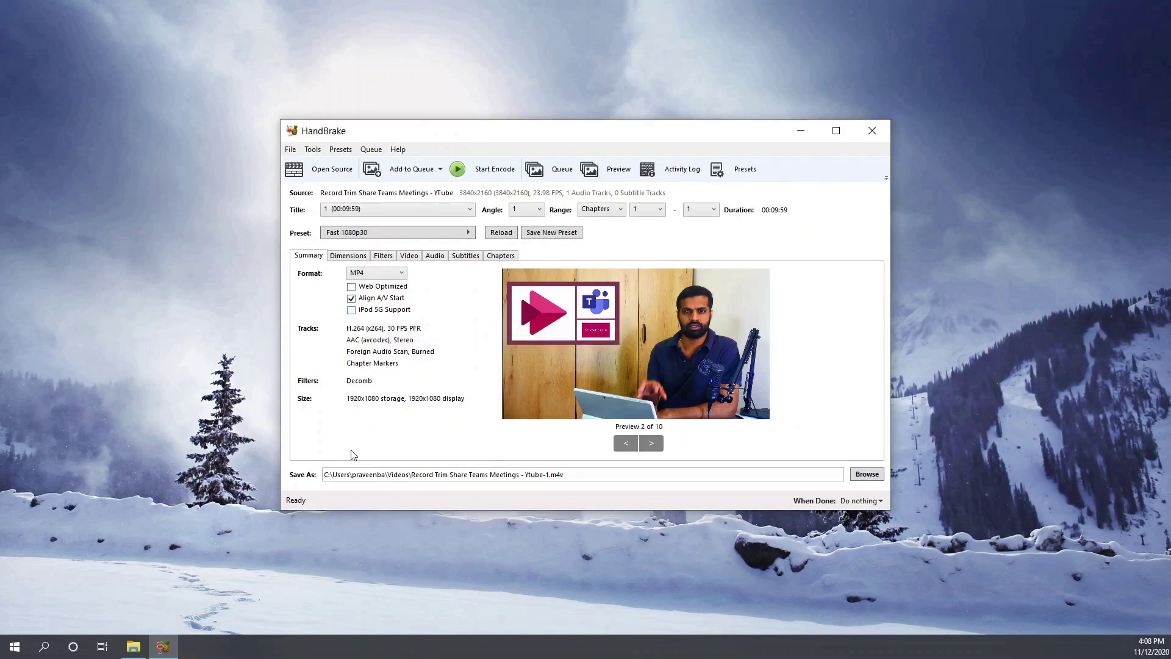
left_click(451, 237)
Step: Review the General presets and the Video tab, leaving Constant Quality at 22 RF
mouse_move(522, 239)
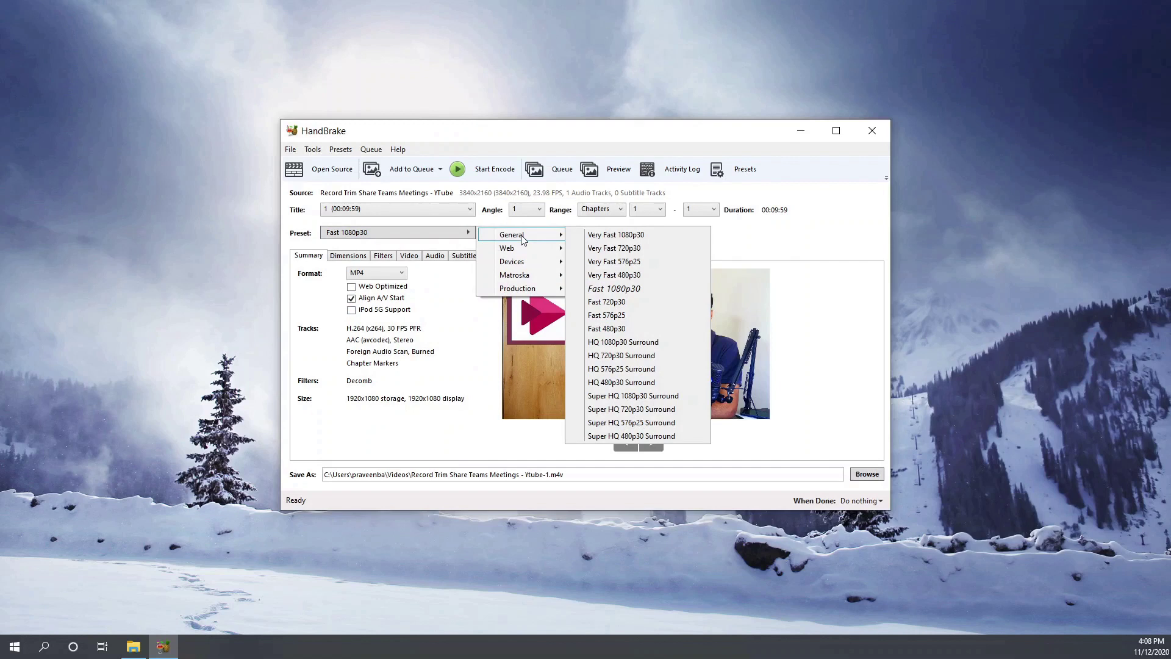
key("Escape")
key("Escape")
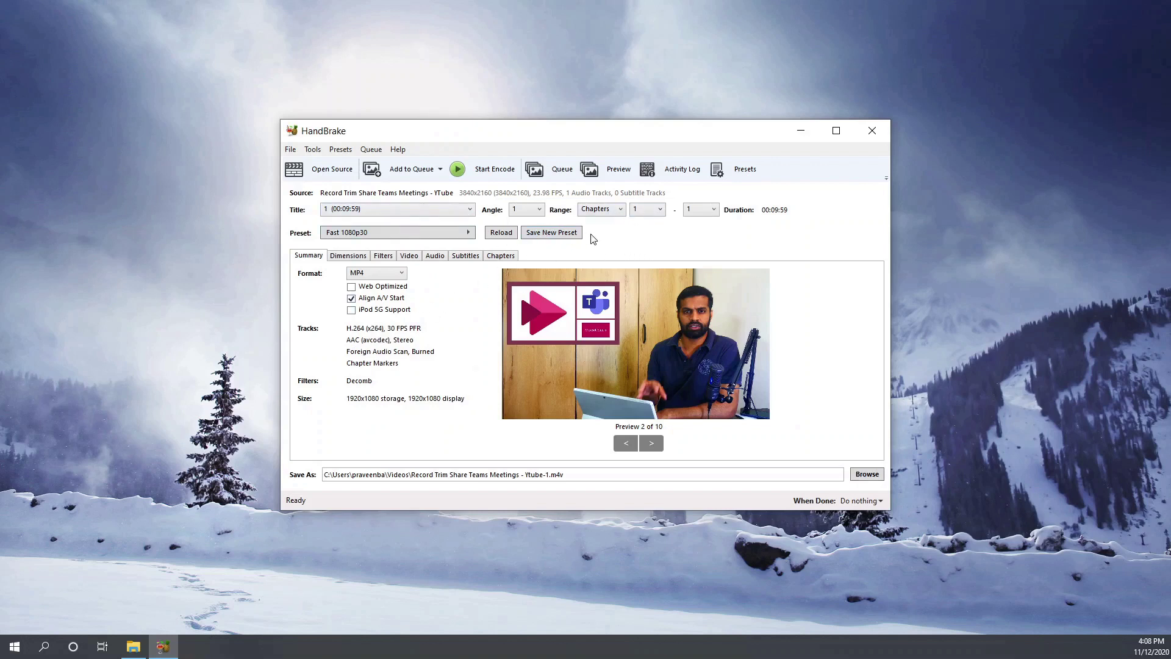
left_click(410, 257)
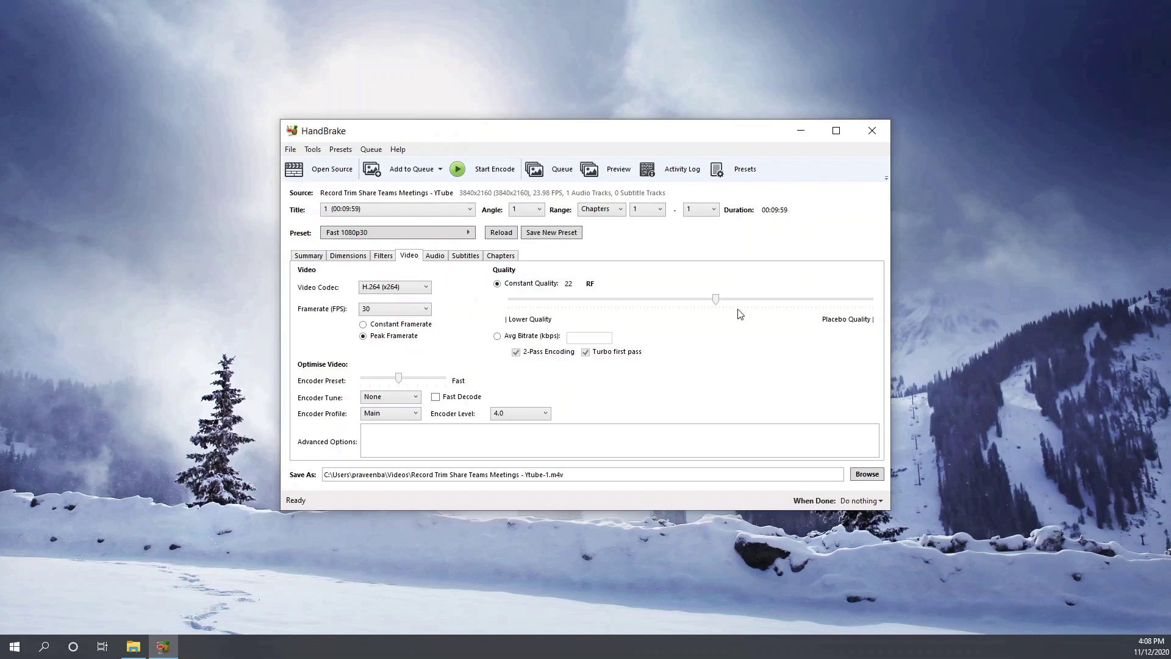
left_click(768, 300)
left_click(782, 300)
left_click(806, 300)
left_click(841, 307)
left_click(844, 305)
left_click(846, 303)
mouse_move(737, 305)
left_mouse_down()
mouse_move(860, 324)
mouse_move(569, 313)
mouse_move(729, 305)
mouse_move(717, 310)
left_mouse_up()
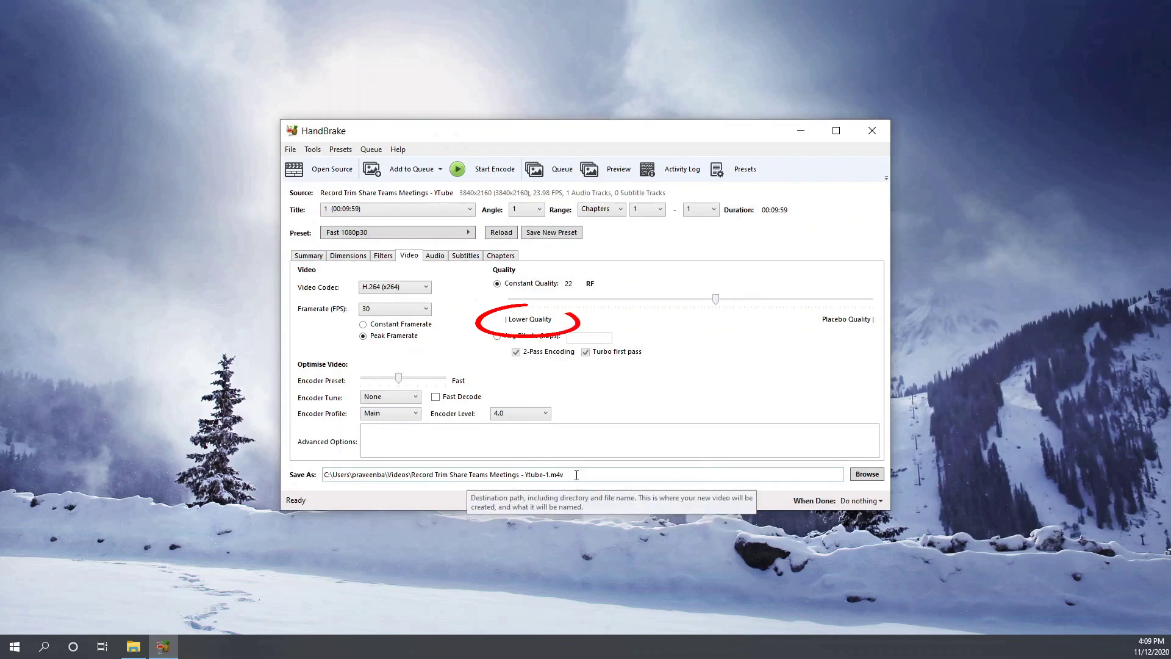
Step: Bring the recordings folder up in File Explorer and select its full path
left_click(525, 479)
key("alt+Tab")
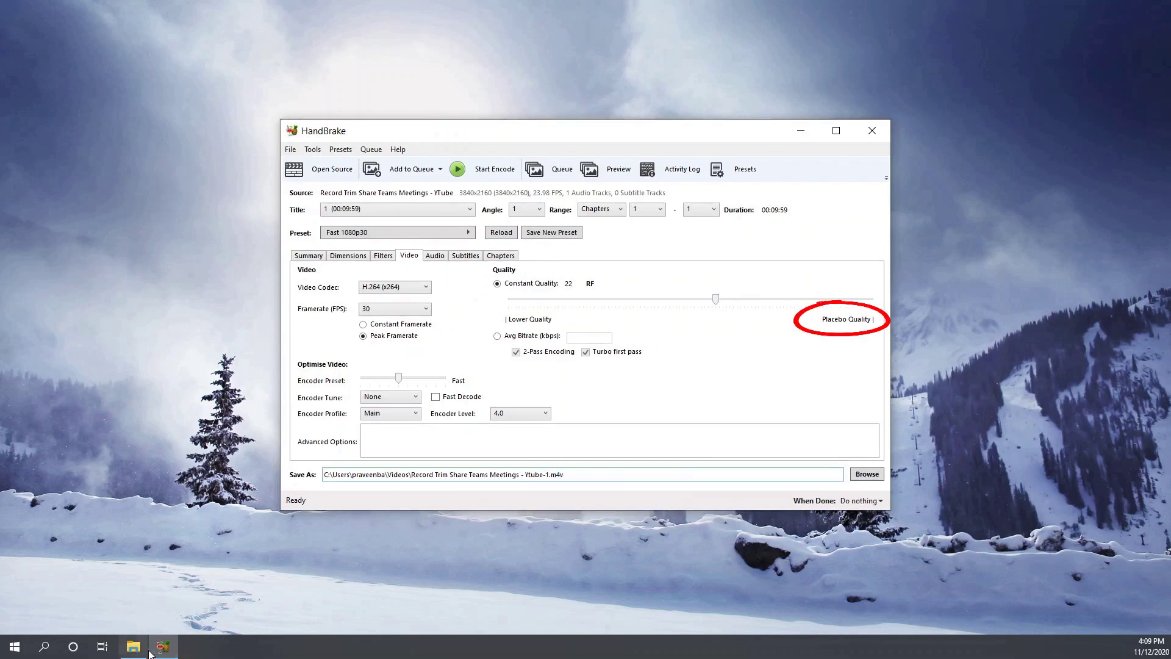
left_click(390, 496)
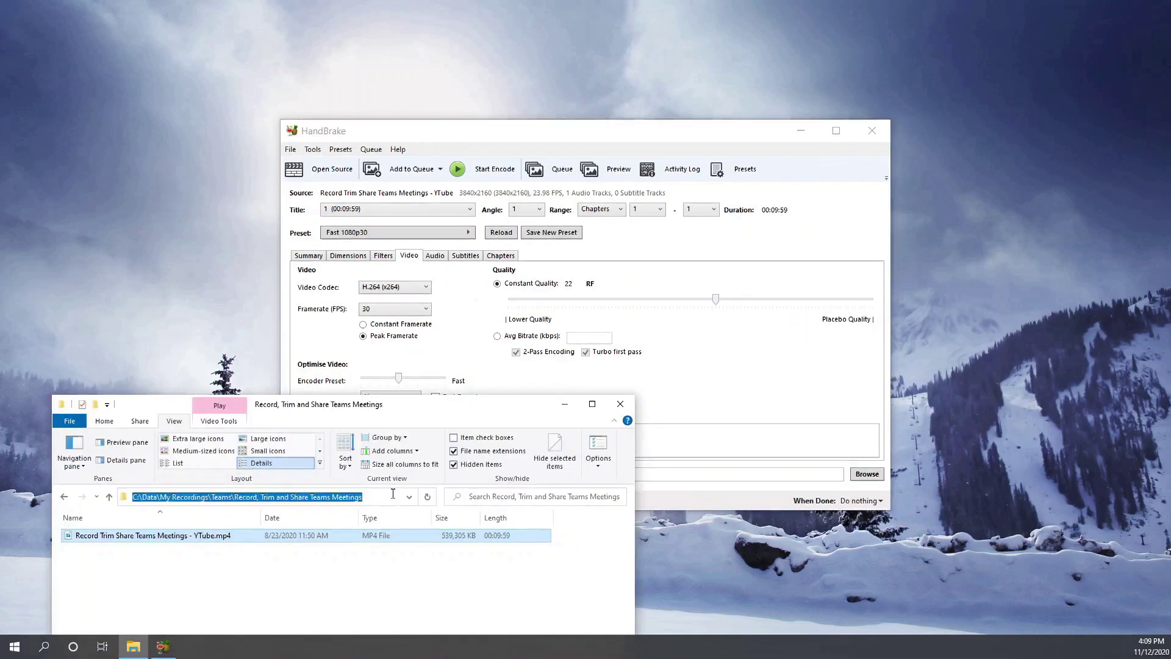
Step: Point HandBrake's output location at the recording's own folder using the pasted path
left_click(565, 404)
left_click(861, 479)
type("C:\\Data\\My Recordings\\Teams\\Record, Trim and Share Teams Meetings")
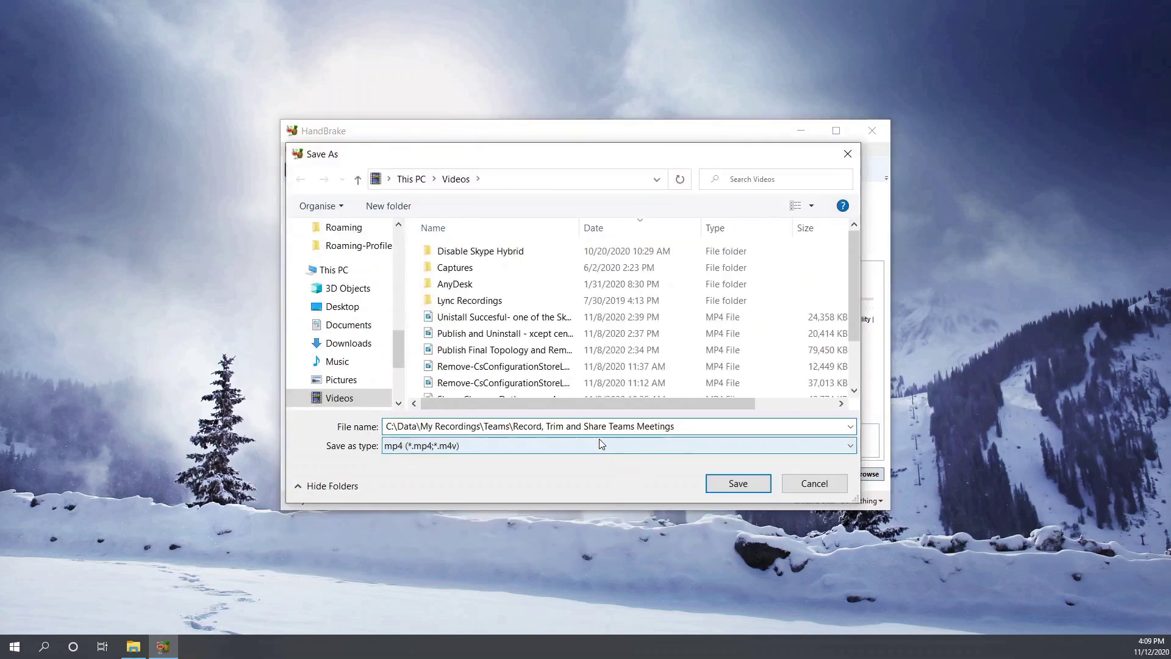
key("Return")
Step: Name the output 'Record Trim Share Teams Meetings - Reduced Size.m4v' and start encoding
left_click_drag(536, 426, 567, 426)
type("Record Trim Share Teams Meetings - Rm4v")
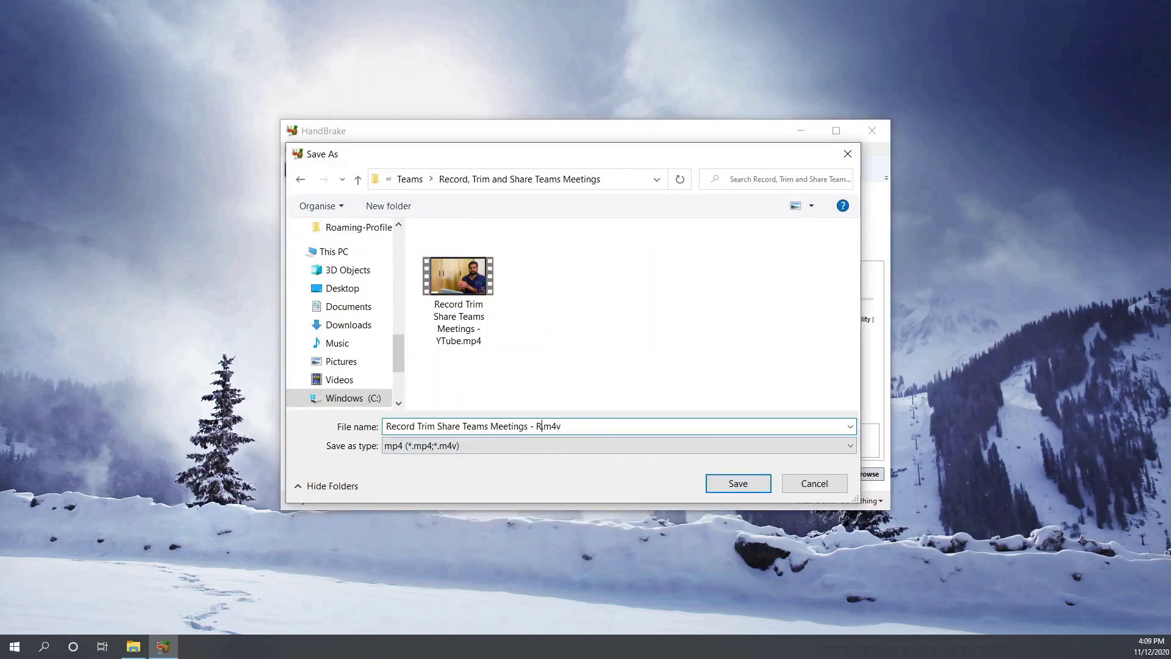
key("BackSpace")
key("BackSpace")
key("BackSpace")
key("BackSpace")
key("BackSpace")
type("educed Sioz")
key("BackSpace")
key("BackSpace")
type("ze")
key("Return")
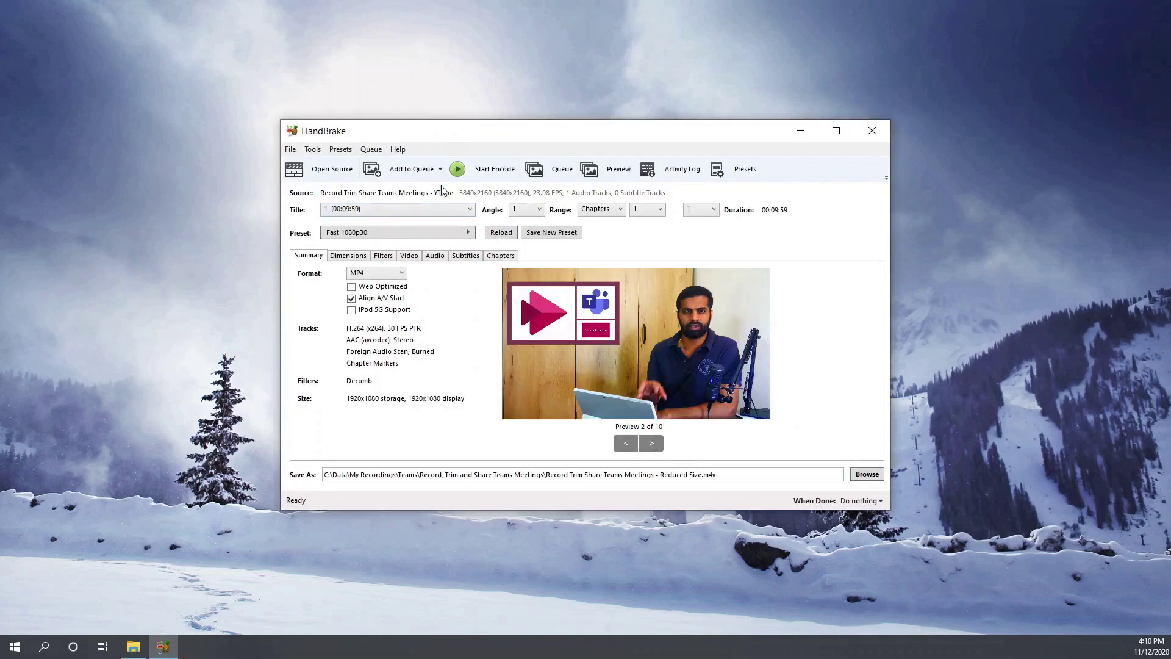
left_click(488, 169)
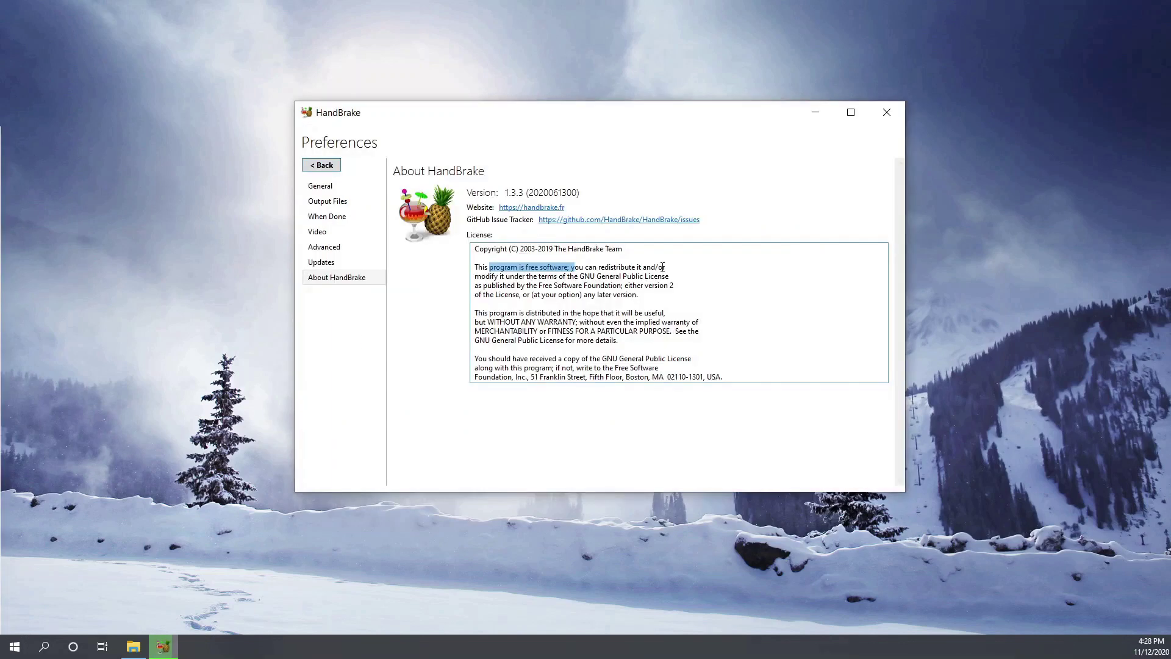
Step: Highlight a phrase in the license text on the About HandBrake 1.3.3 page
left_click_drag(690, 268, 649, 269)
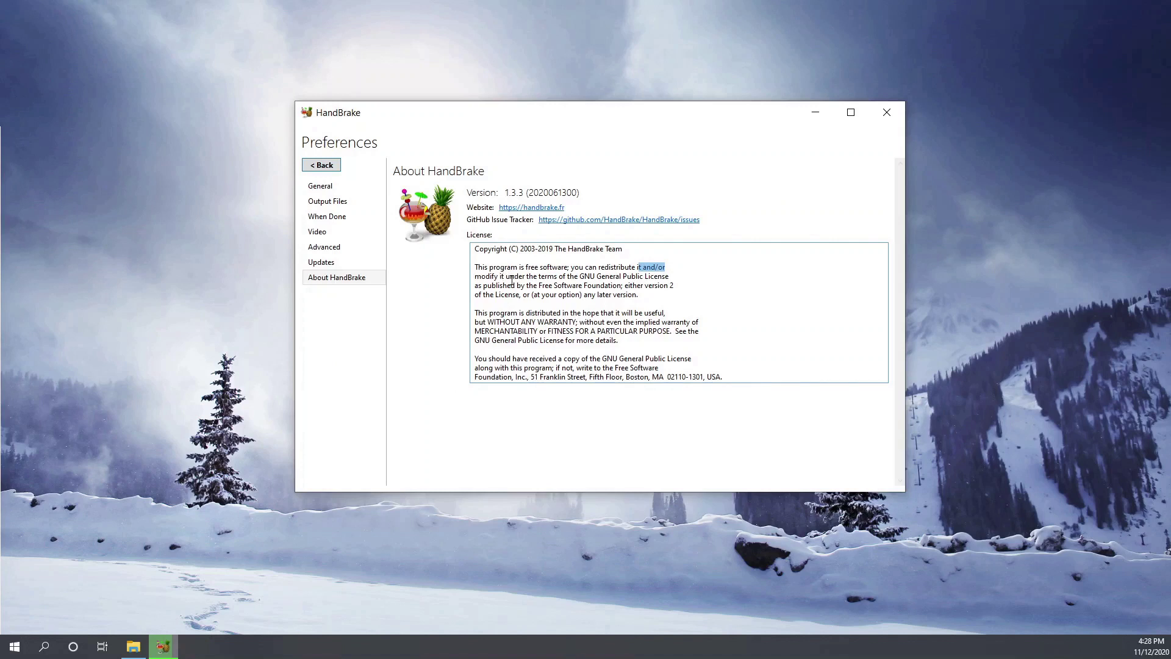
Step: Highlight several GPL license passages, then move to the Updates preferences page
left_click_drag(518, 276, 616, 276)
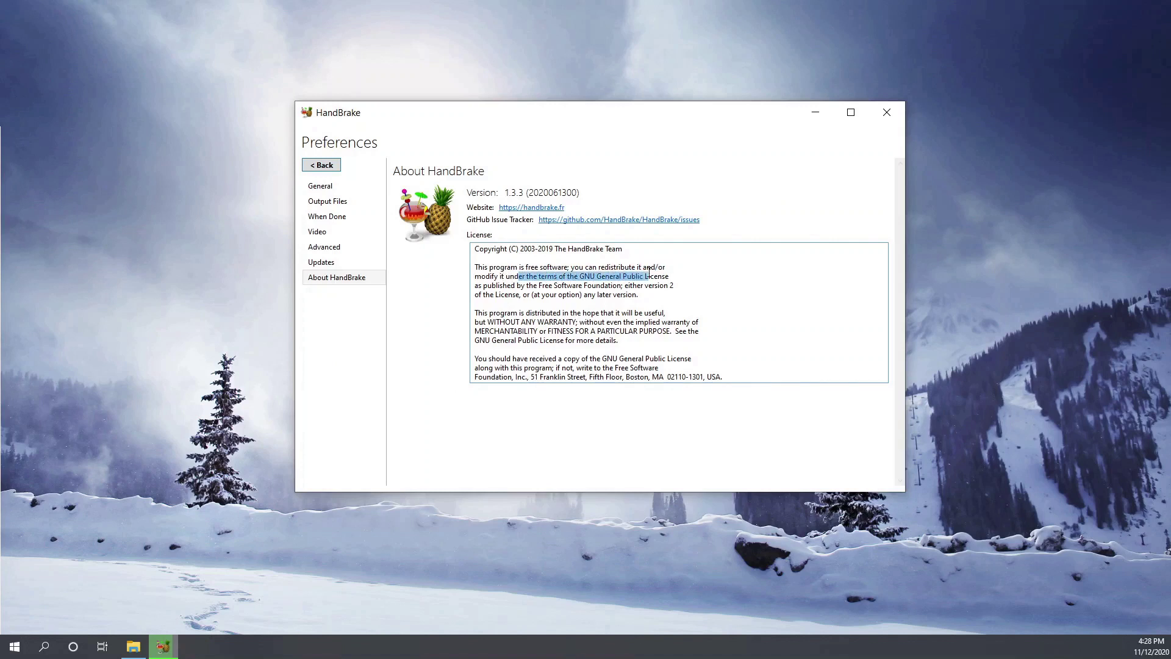
left_click_drag(512, 286, 571, 323)
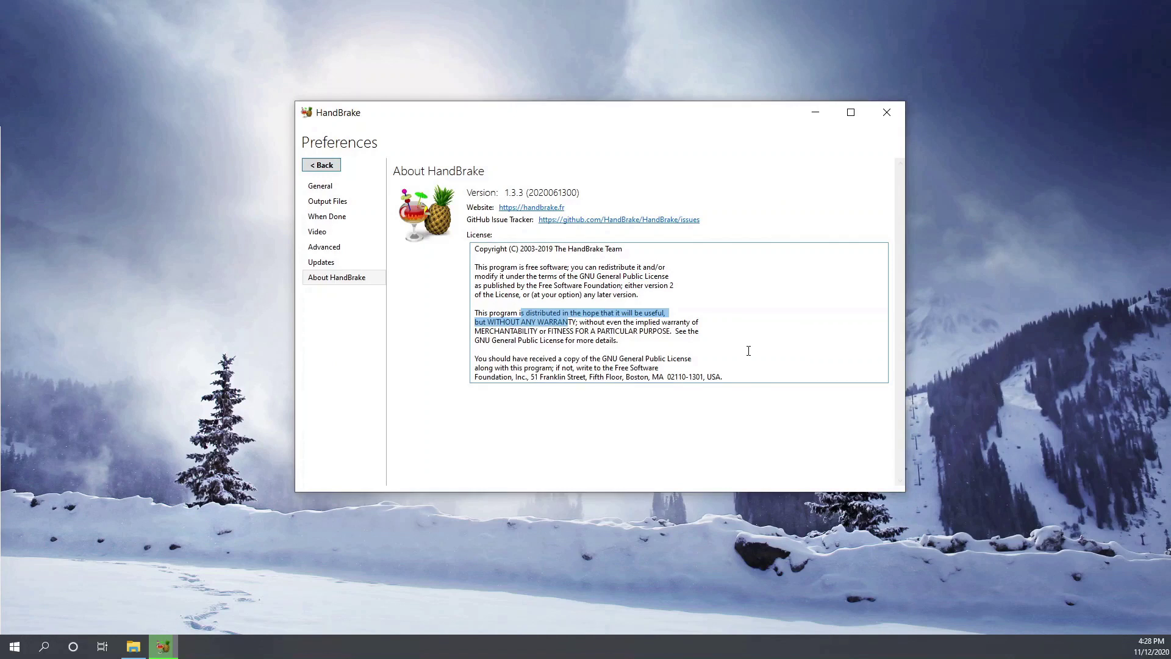
left_click(613, 337)
left_click_drag(580, 321, 496, 323)
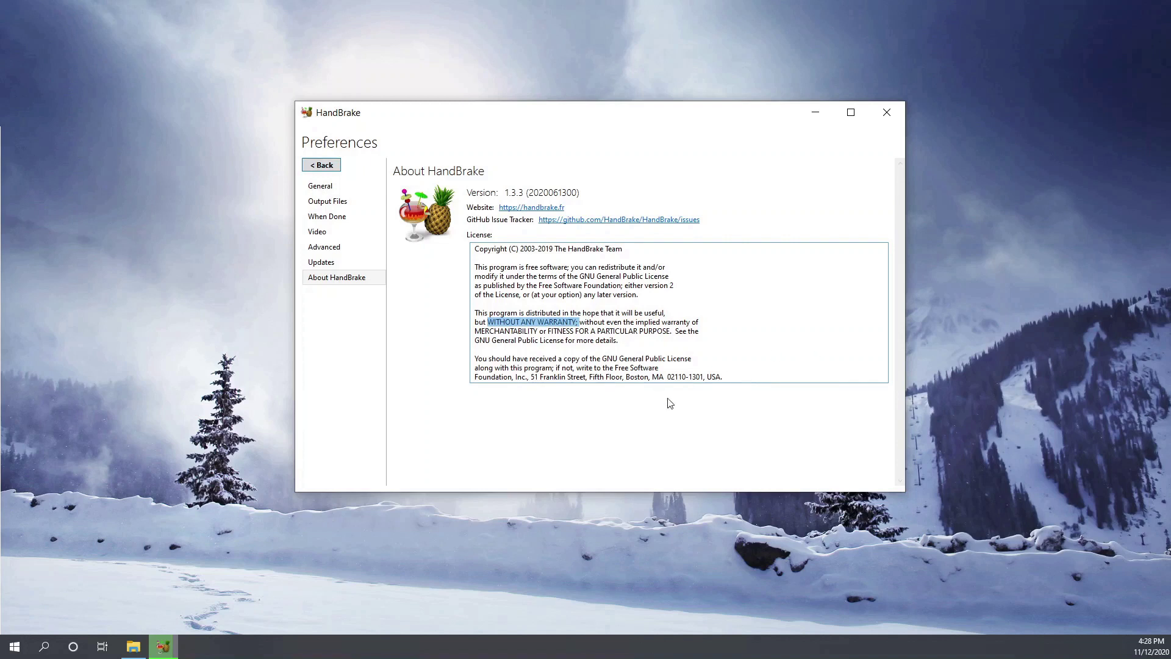
left_click_drag(477, 368, 663, 377)
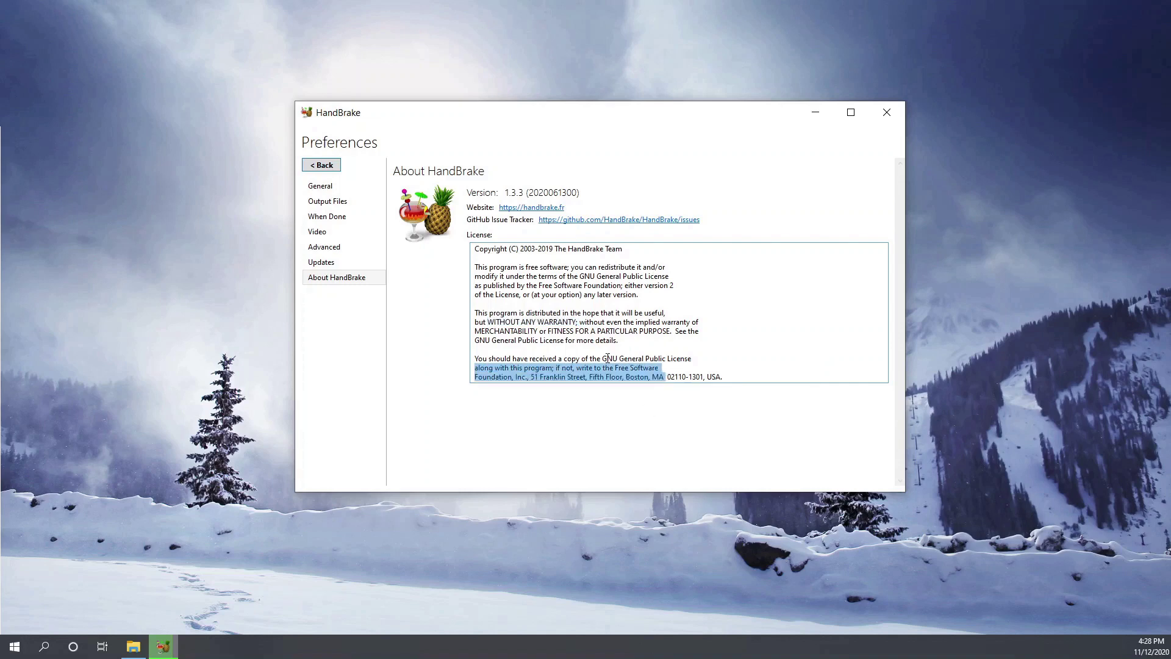
left_click(334, 264)
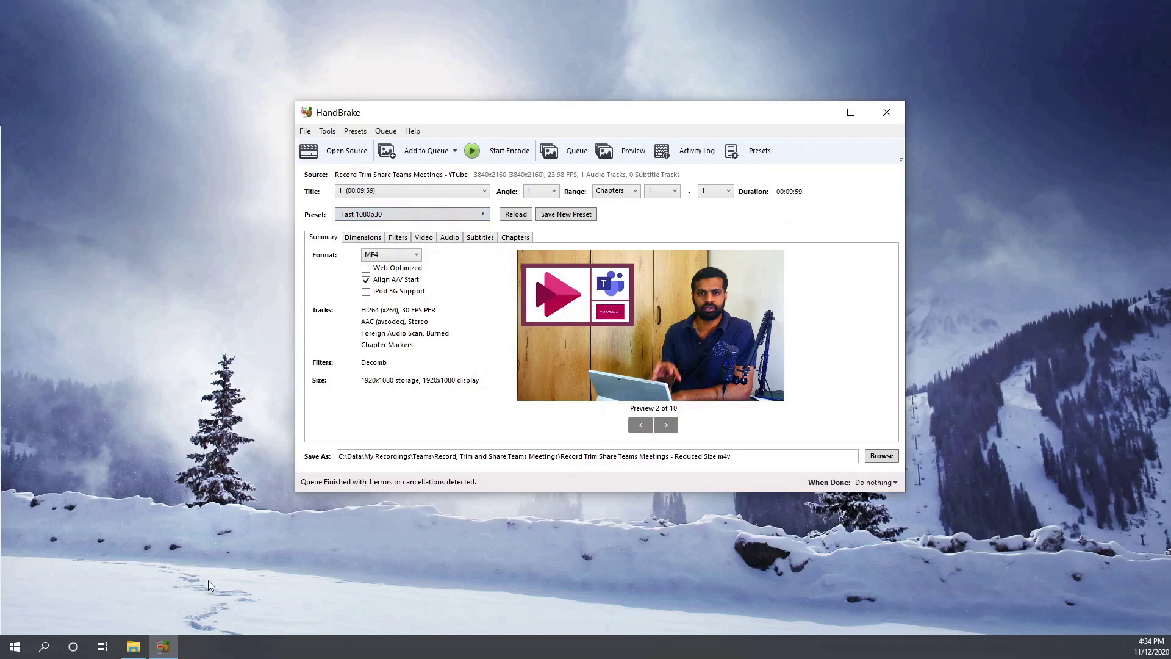
Step: Widen the Name column in File Explorer and delete Reduced Size_preview.m4v
left_click(135, 652)
mouse_move(382, 407)
left_mouse_down()
mouse_move(630, 38)
mouse_move(611, 104)
left_mouse_up()
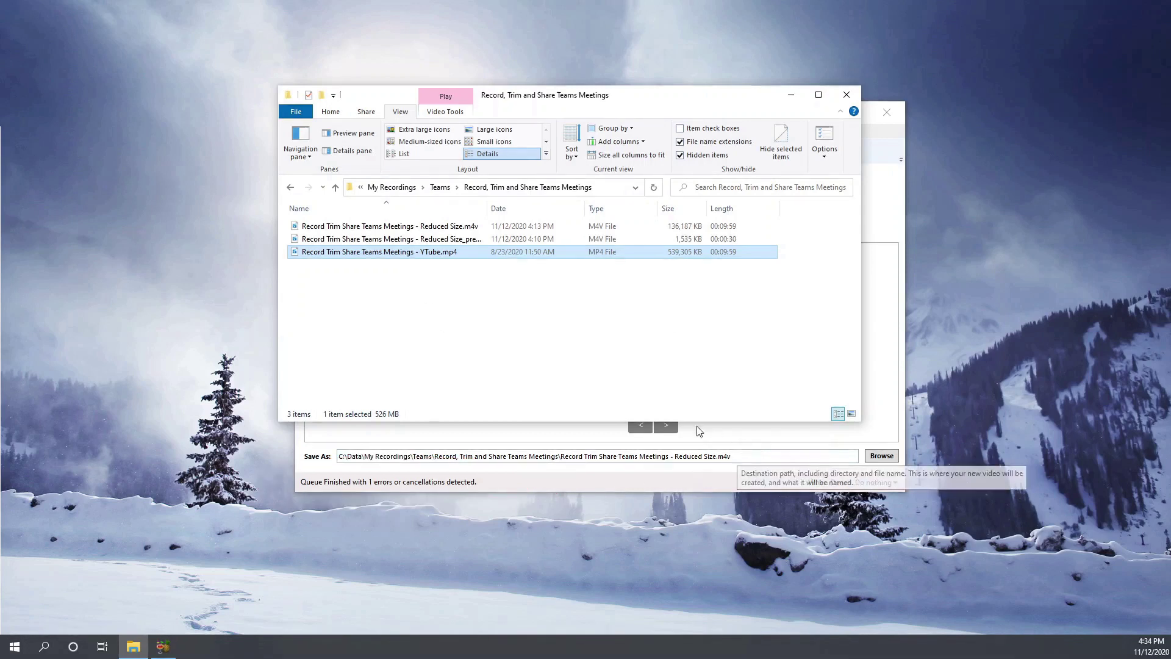
left_click_drag(491, 210, 551, 209)
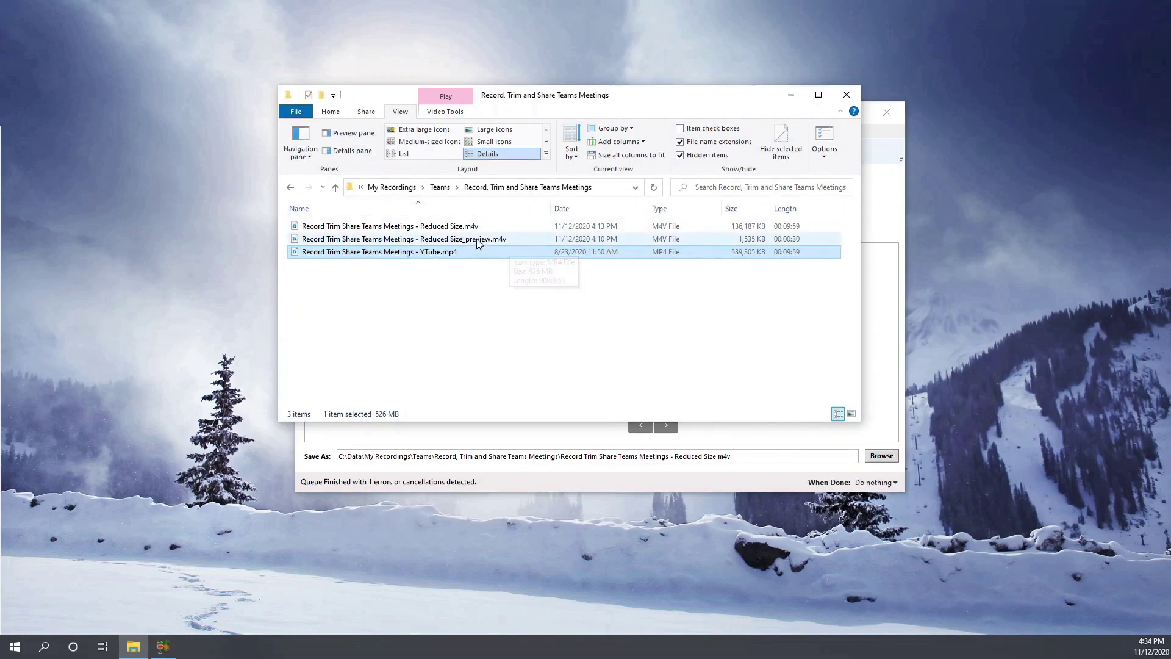
left_click(478, 241)
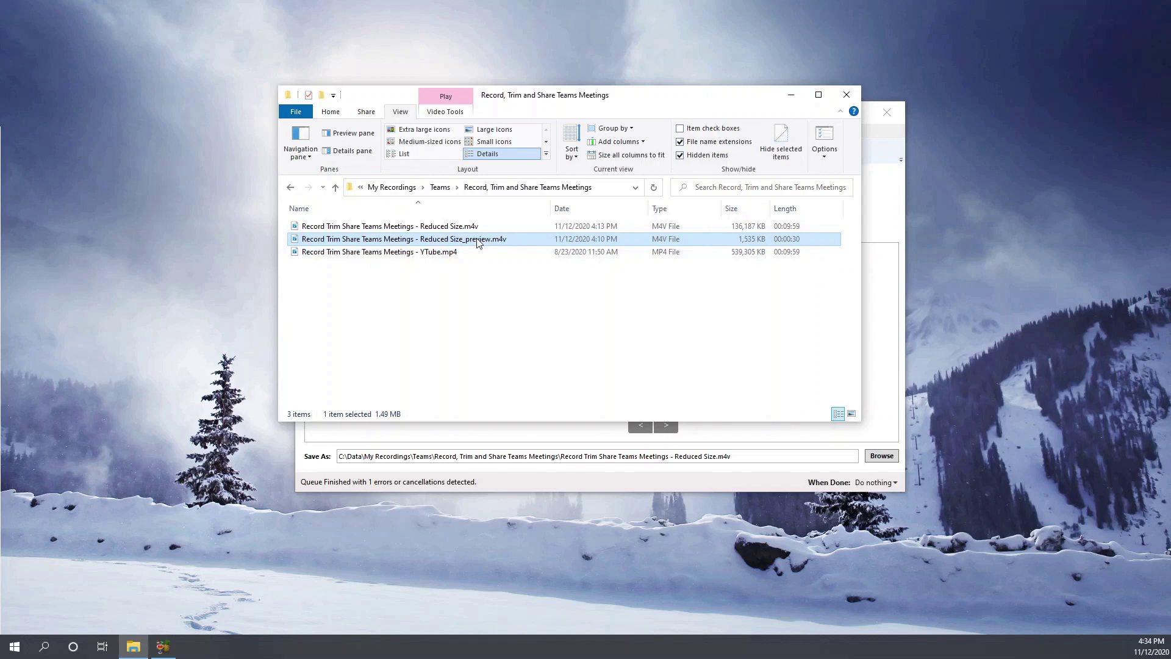
key("Delete")
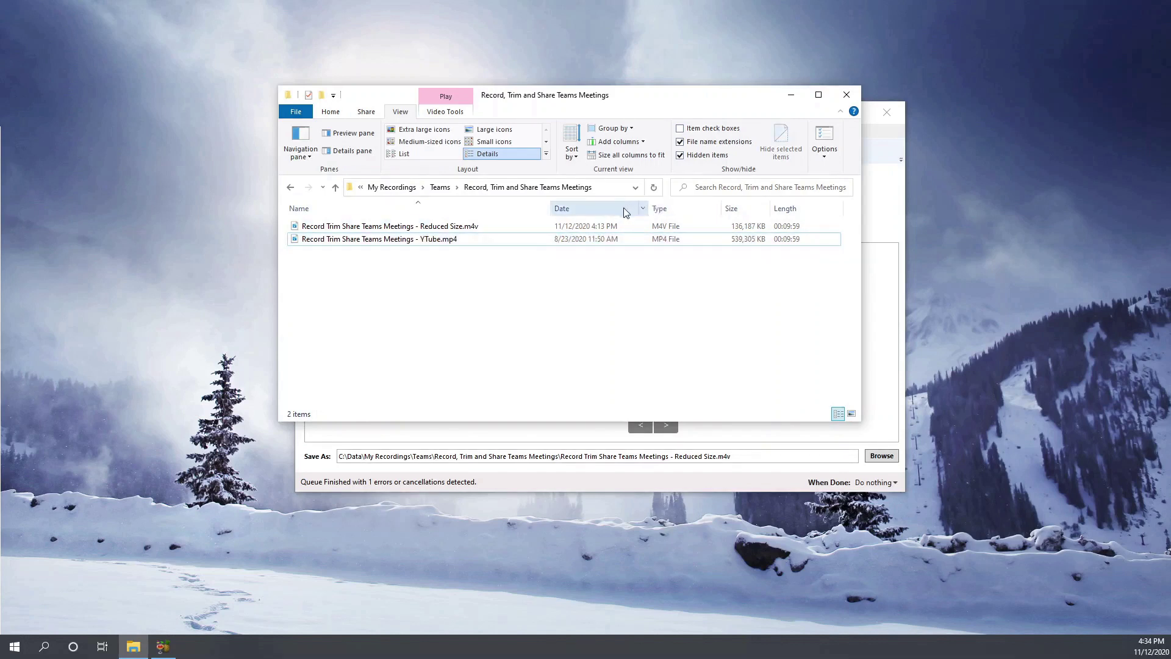
Step: Check the Details properties of Reduced Size.m4v, confirming its 1080 frame height
left_click(595, 227)
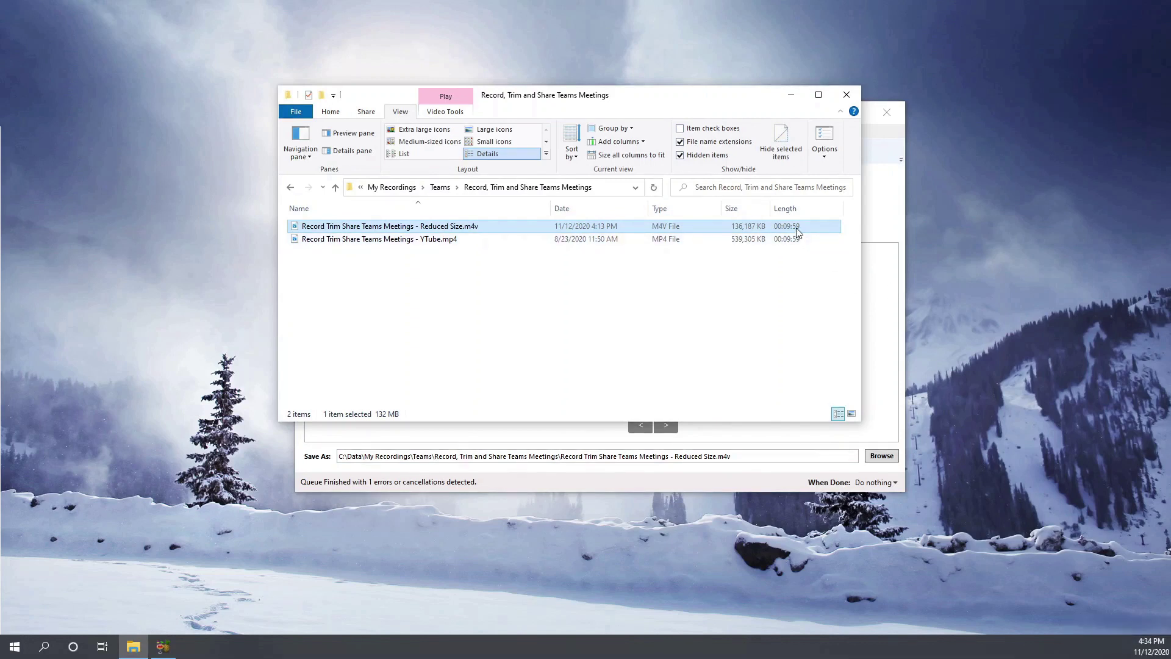
left_click(453, 243)
right_click(451, 231)
left_click(488, 482)
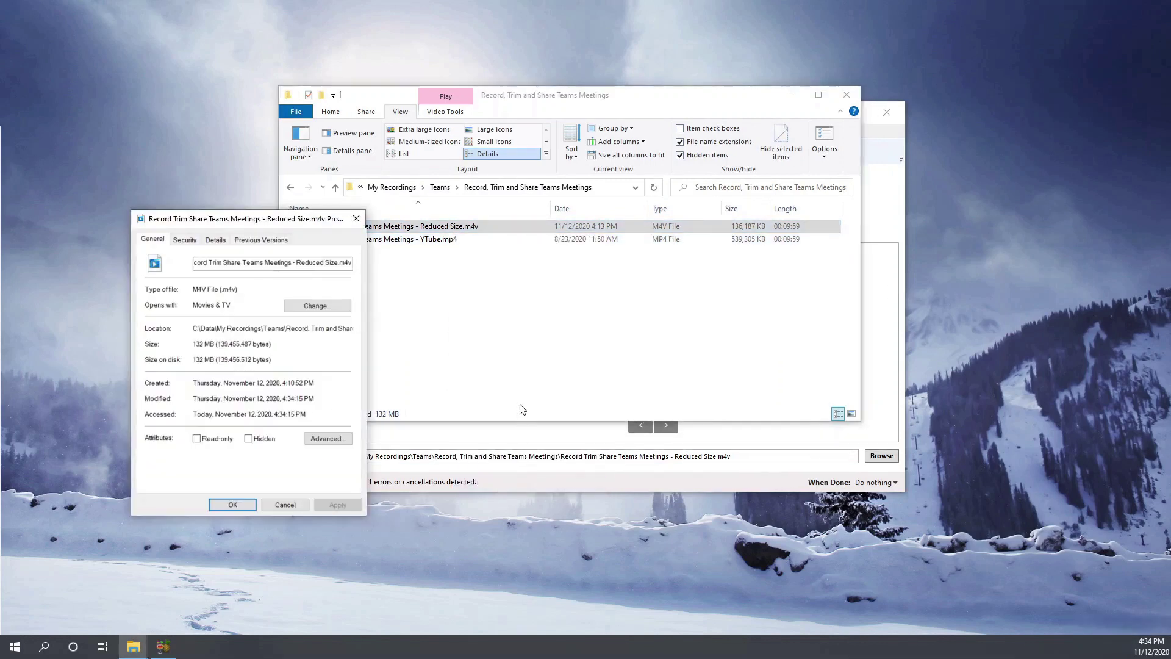
left_click(215, 239)
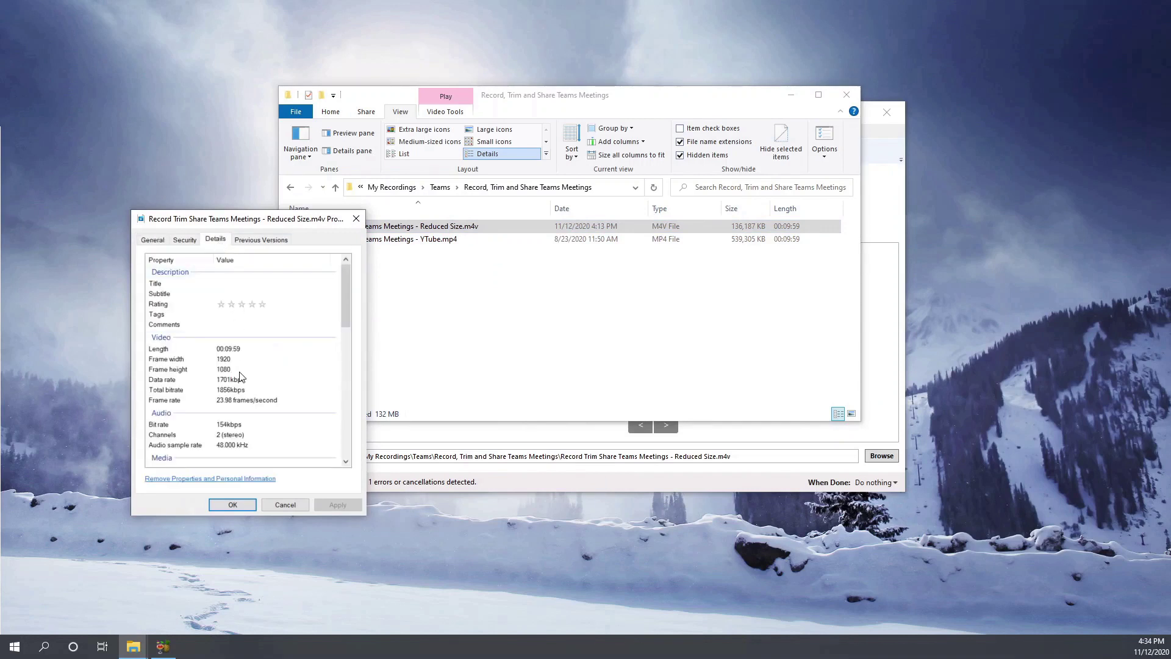
left_click(221, 370)
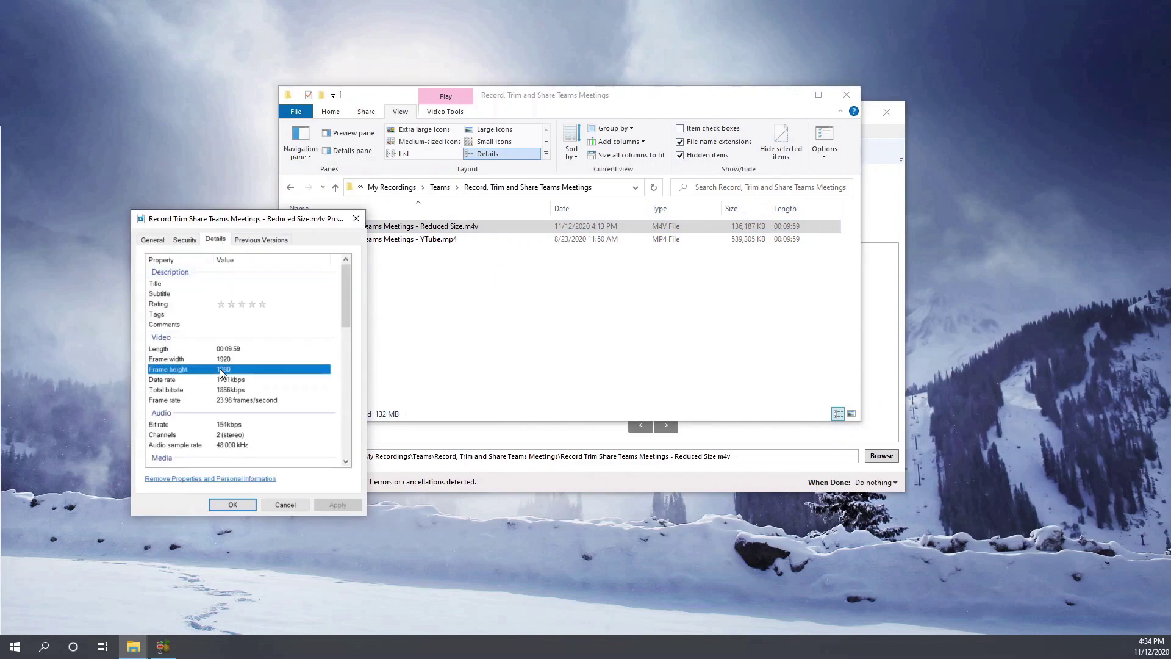
scroll(236, 434, "down", 5)
left_click(292, 506)
Step: Play the original YTube.mp4 recording and pause it
double_click(402, 239)
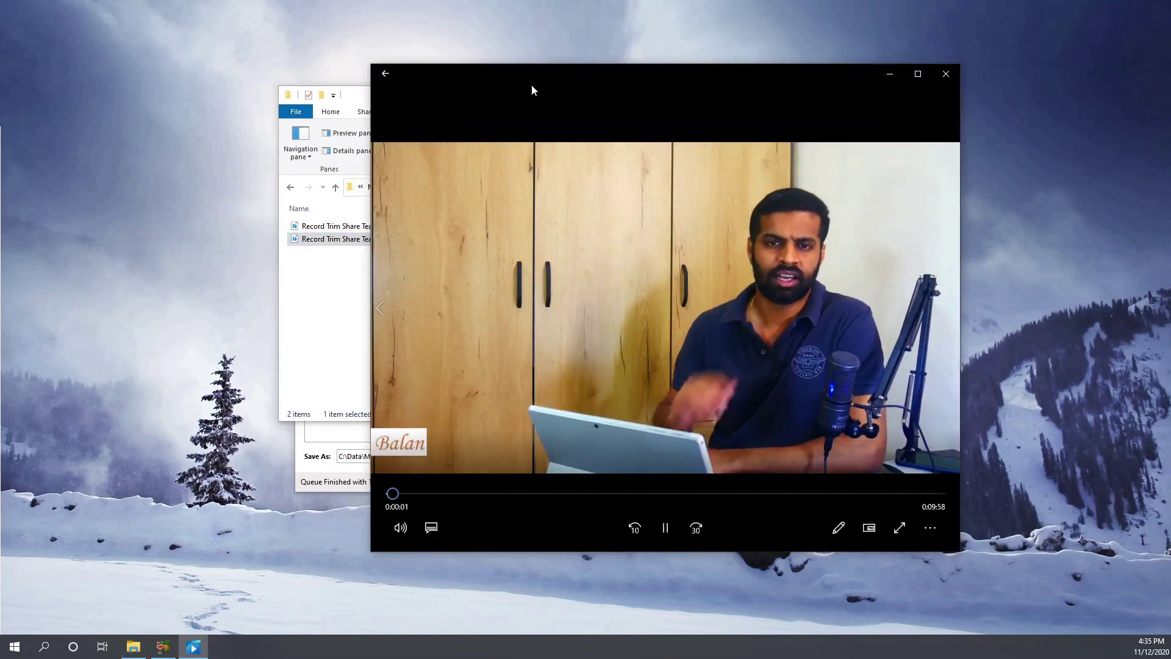
left_click_drag(547, 74, 814, 84)
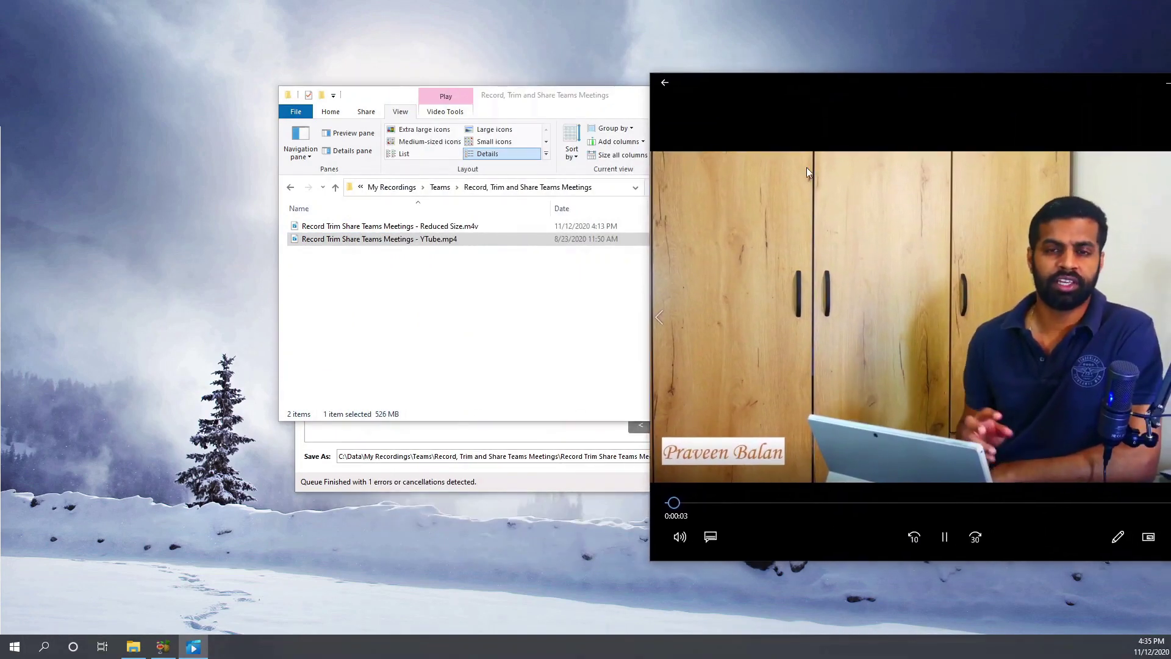
left_click(956, 533)
left_click(549, 325)
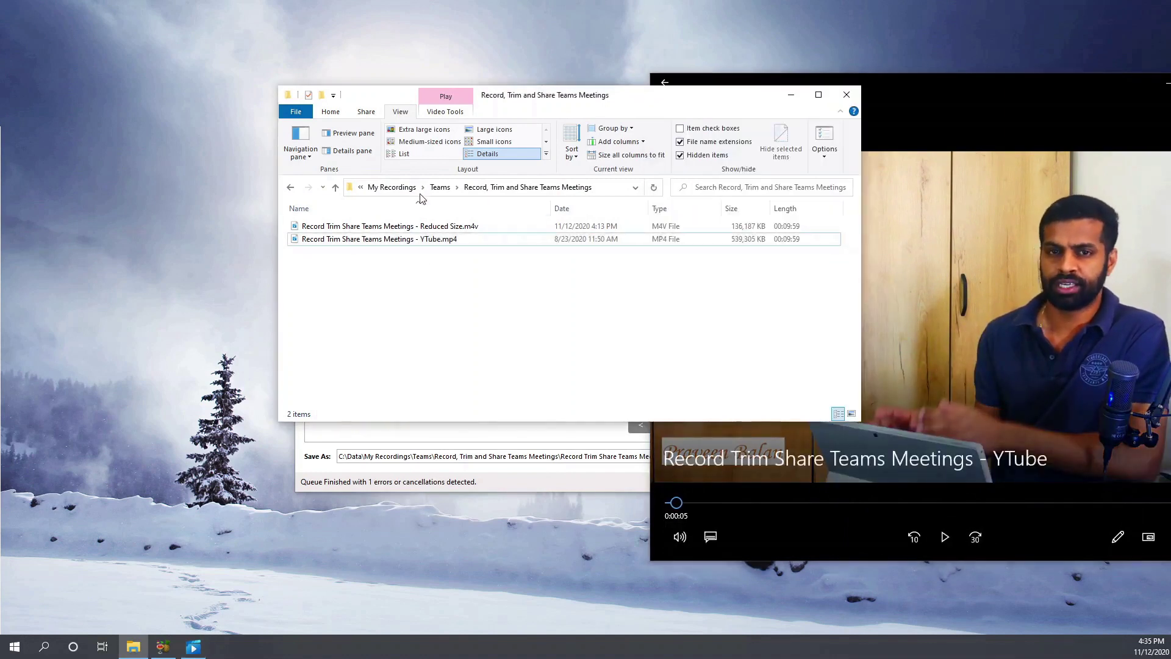
Step: Play Reduced Size.m4v in Movies & TV, out of full screen in a smaller window
double_click(384, 227)
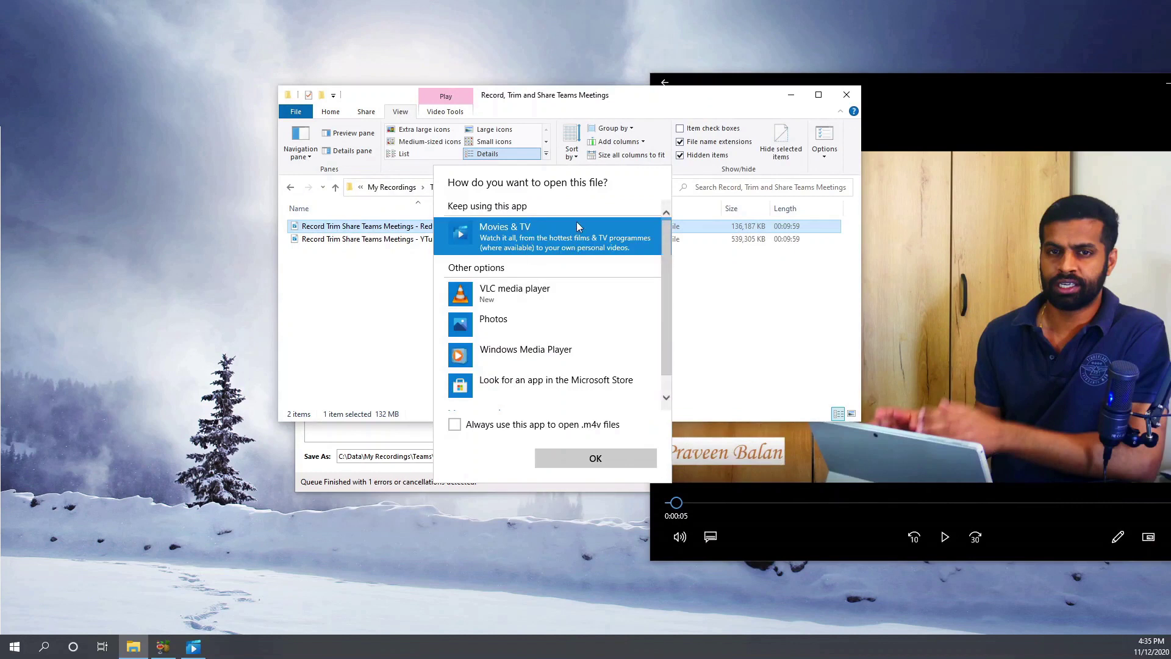
left_click(605, 463)
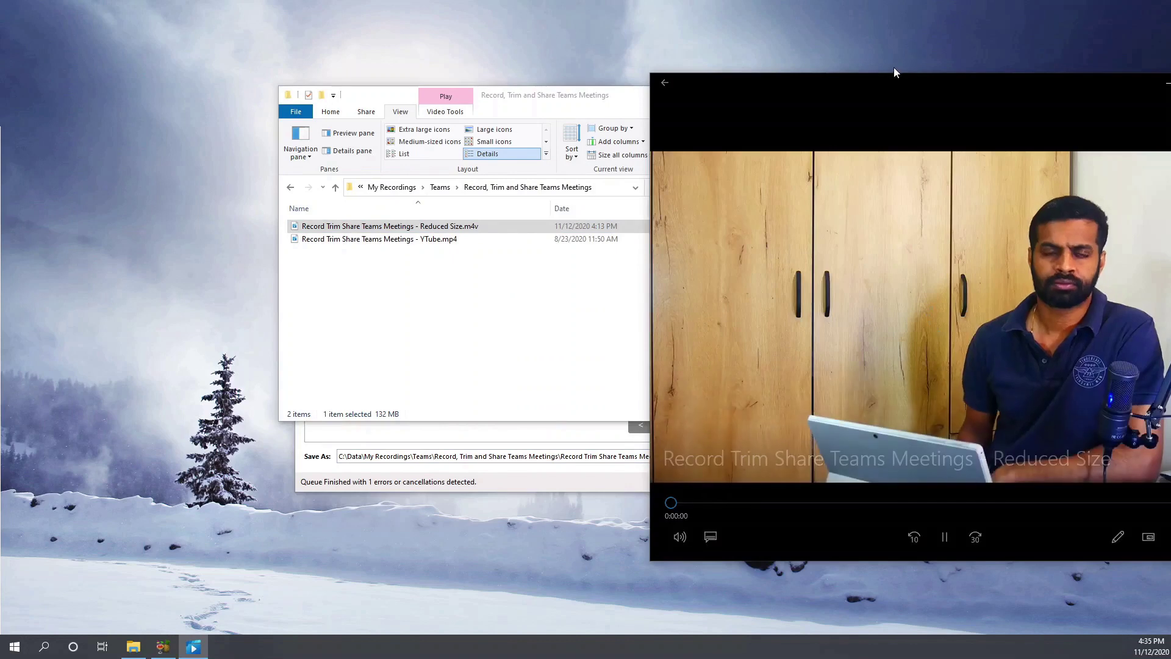
left_click_drag(895, 74, 766, 82)
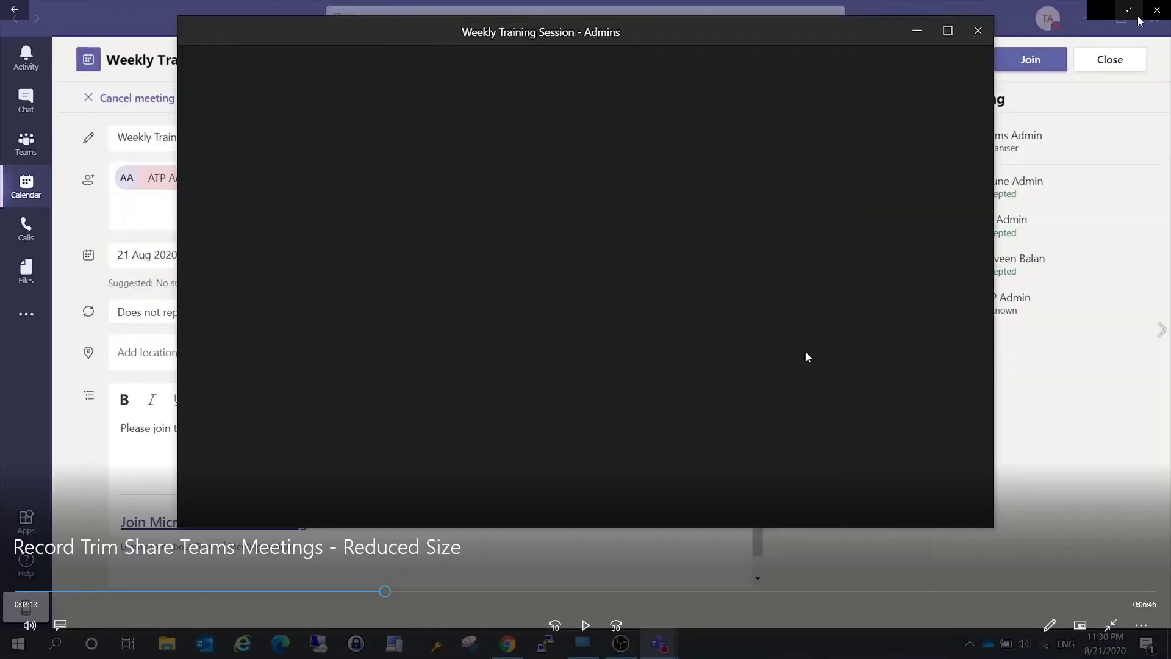
left_click(1129, 9)
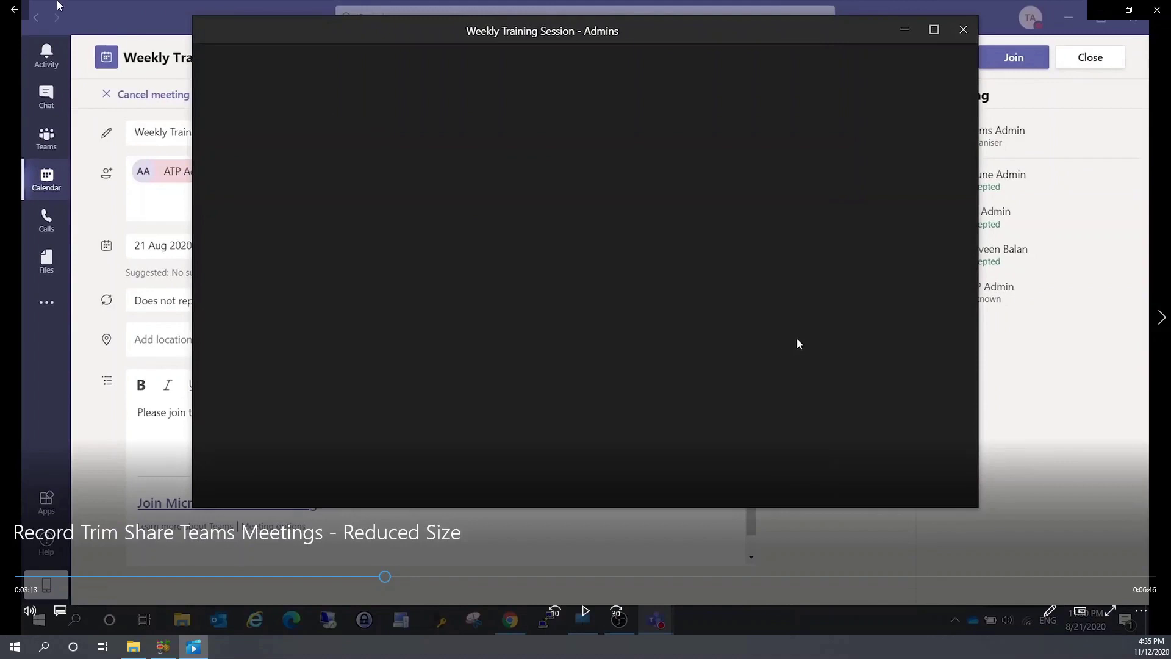
left_click(1129, 9)
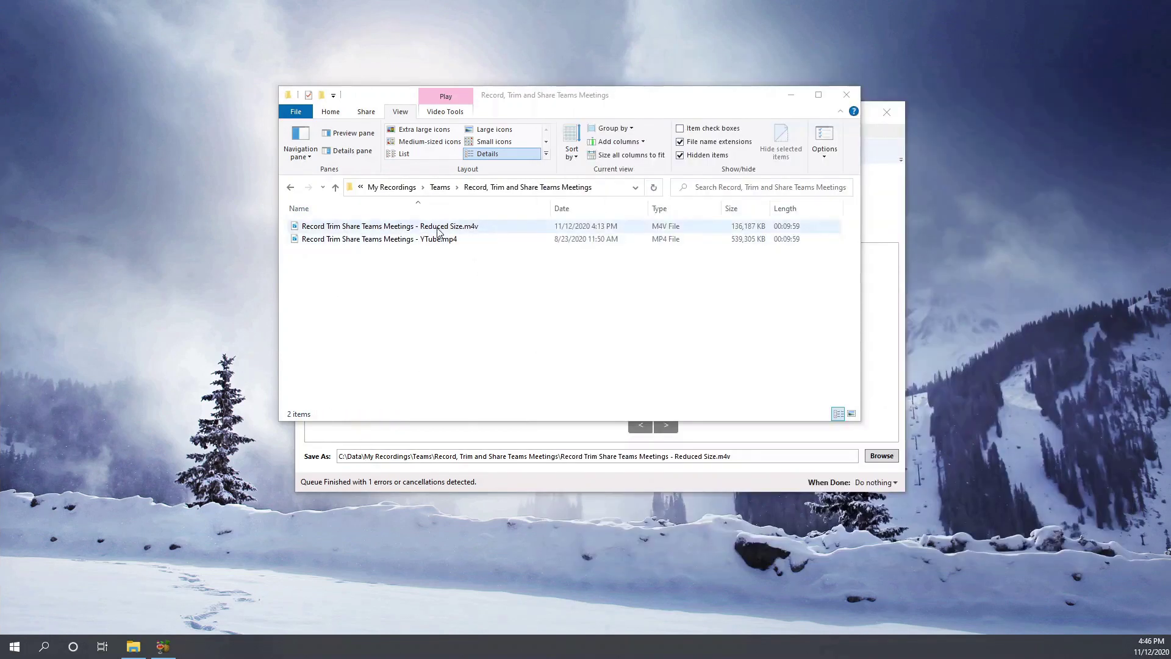
key("alt+Up")
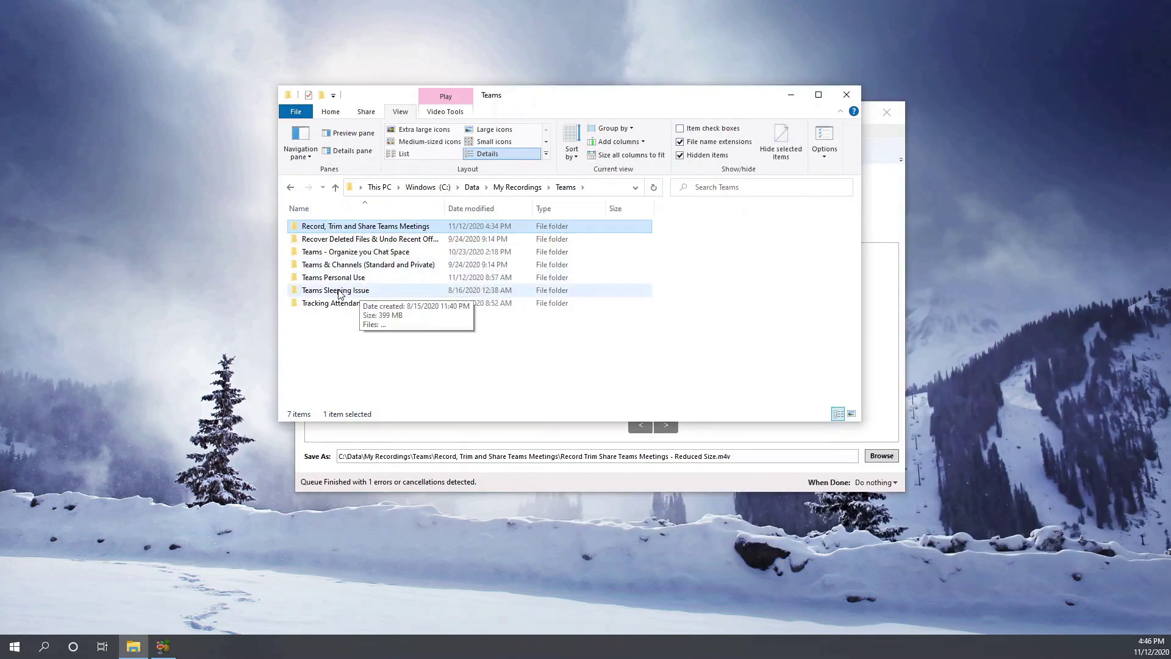
Step: Open the Teams - Organize you Chat Space folder and view Organize Chat Space Draft.mp4's Properties
double_click(373, 252)
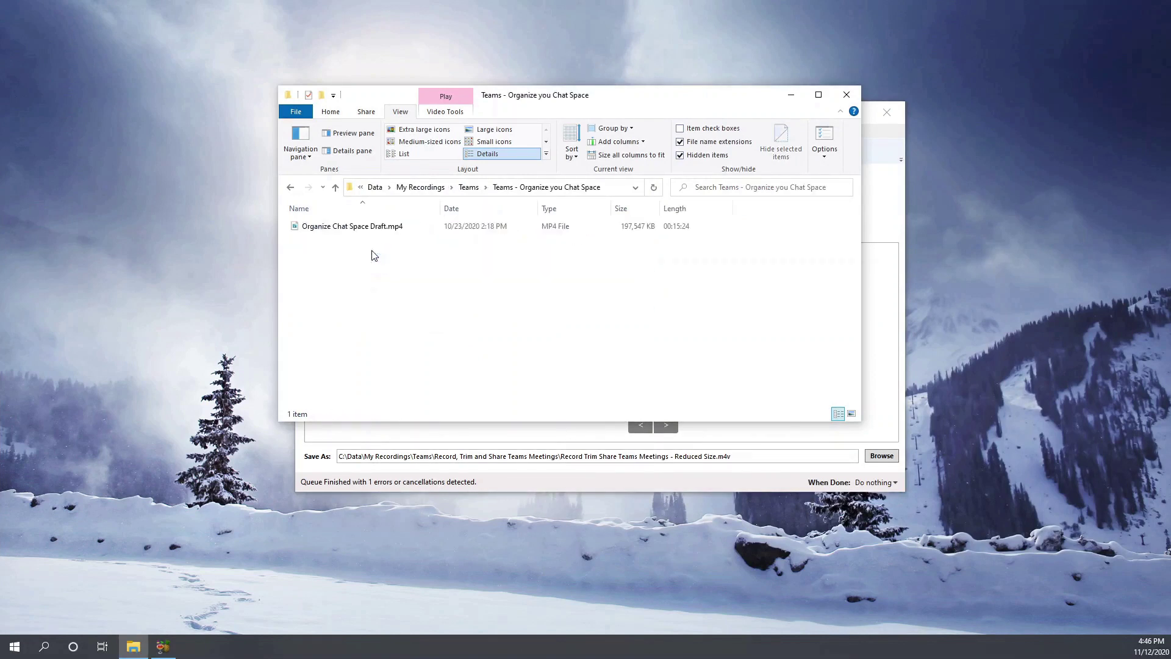
left_click(350, 232)
right_click(352, 236)
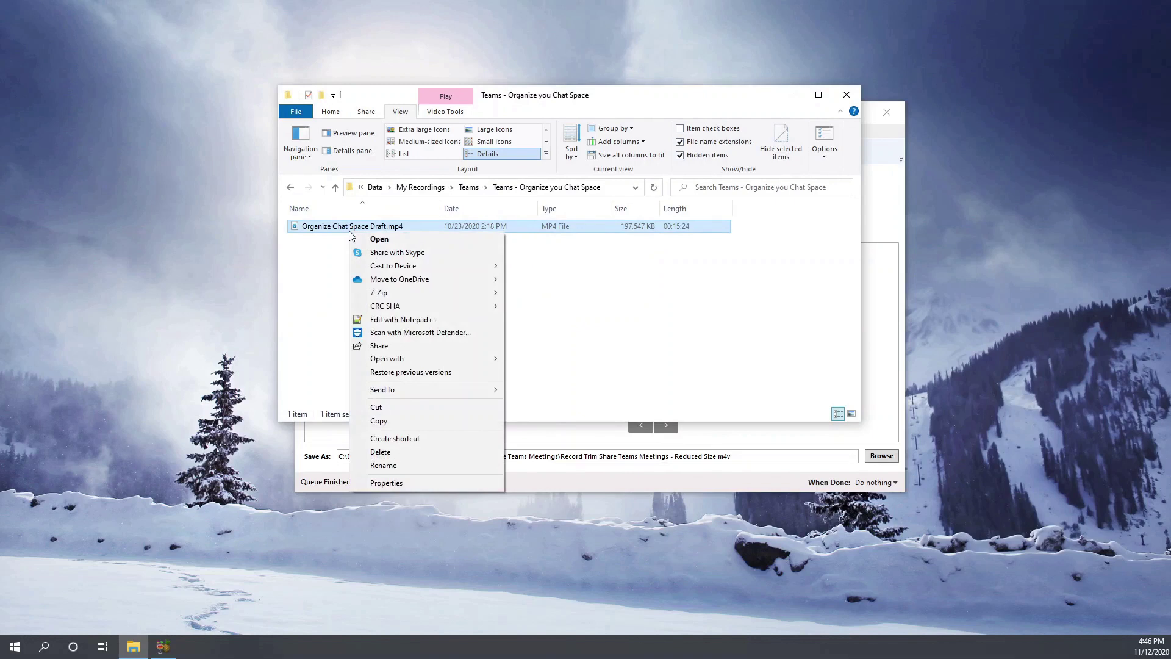
left_click(409, 488)
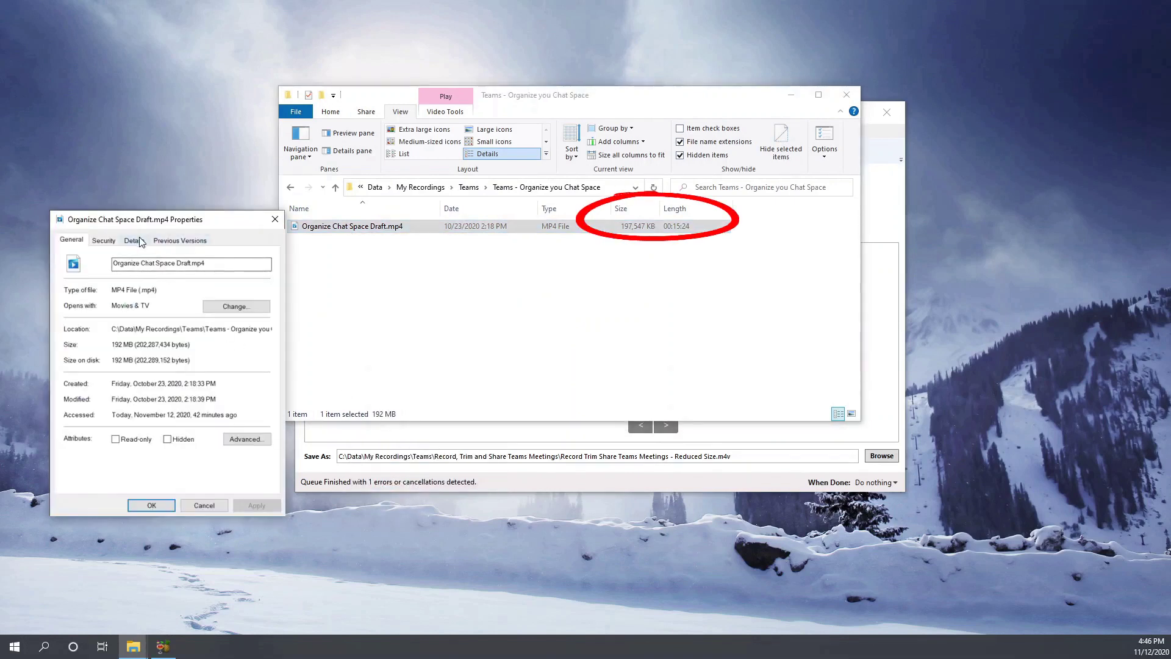
Step: Check the draft's 1920×1080 frame size under Details, then cancel Properties
left_click(137, 241)
left_click(144, 361)
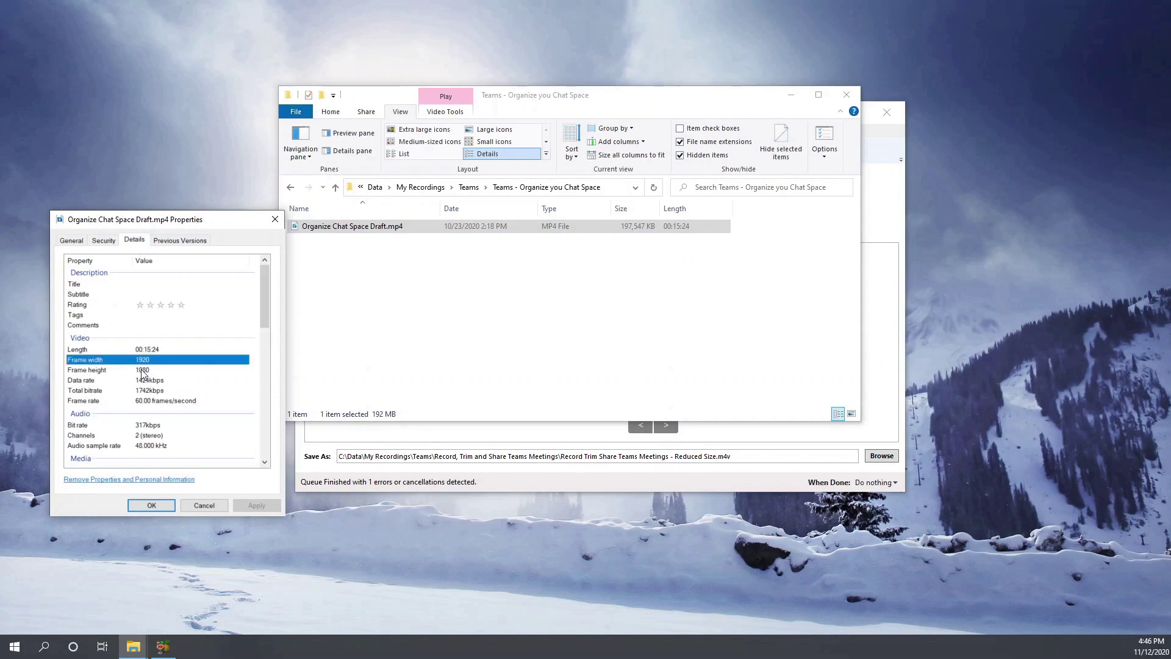
left_click(146, 370)
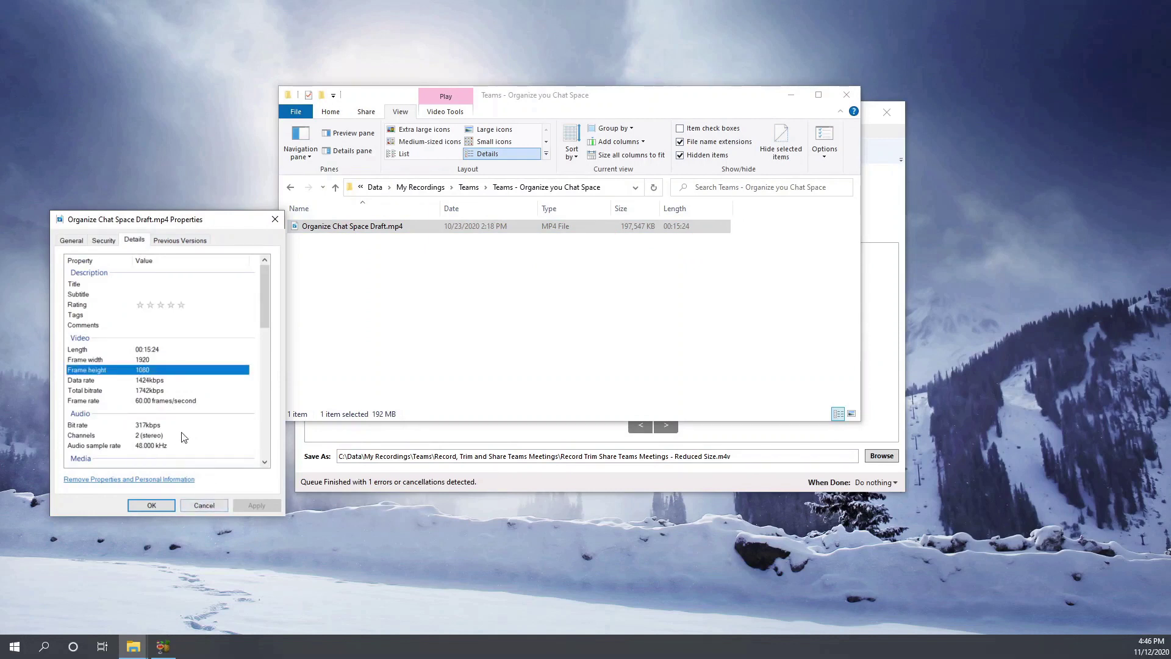
scroll(184, 438, "down", 1)
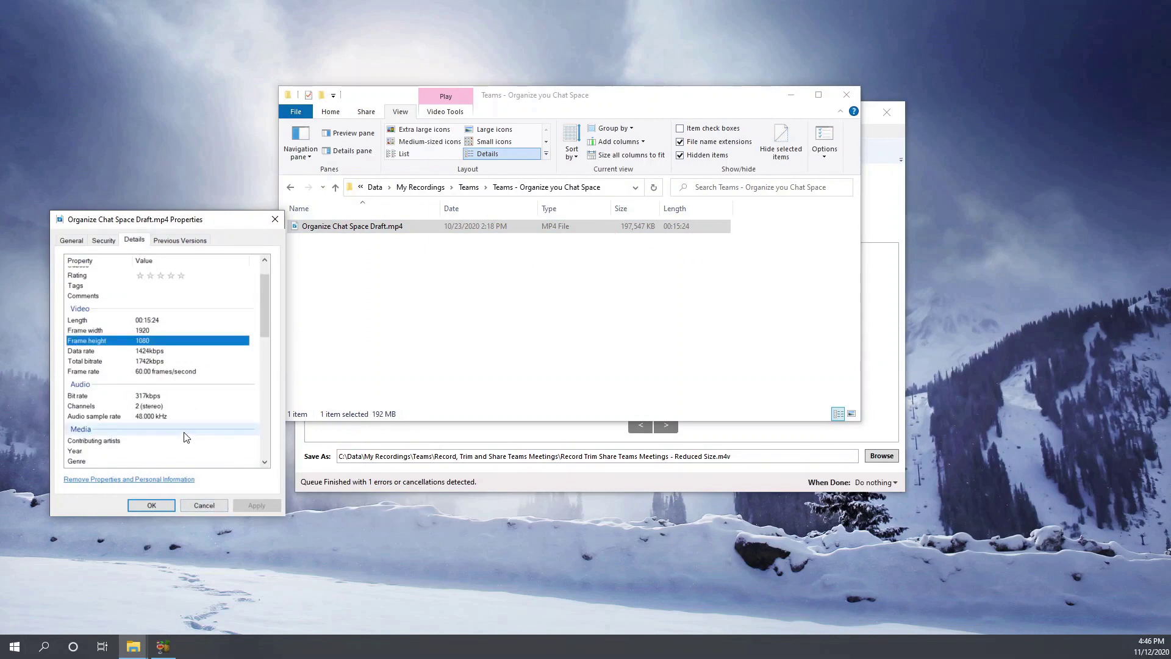
left_click(198, 506)
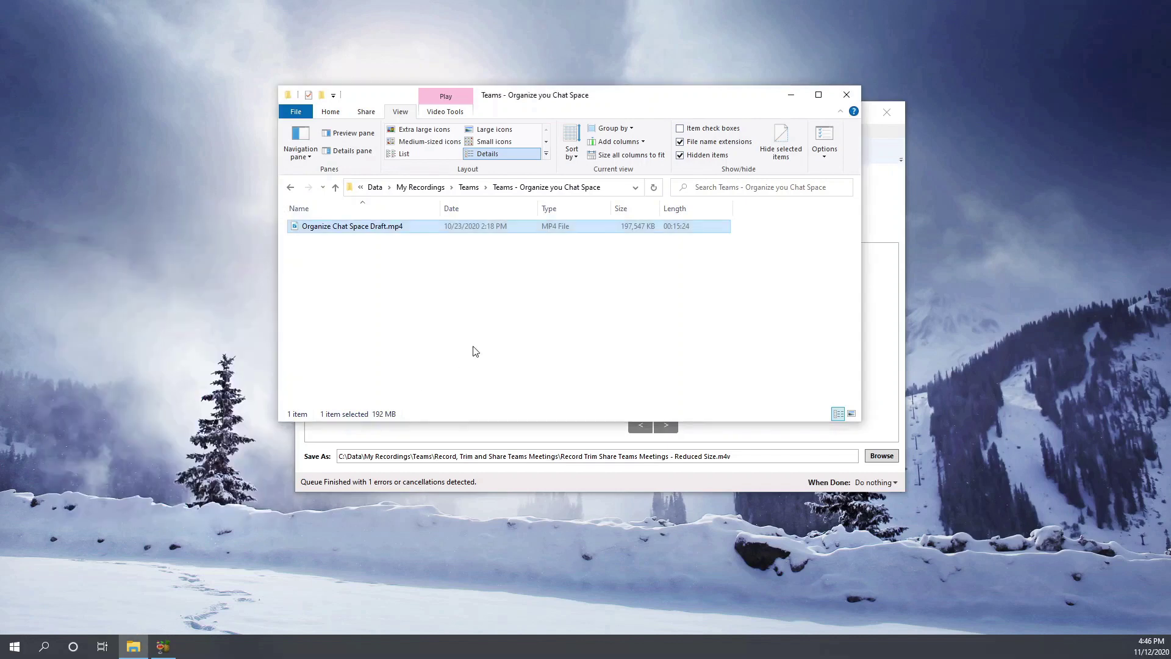
left_click(543, 342)
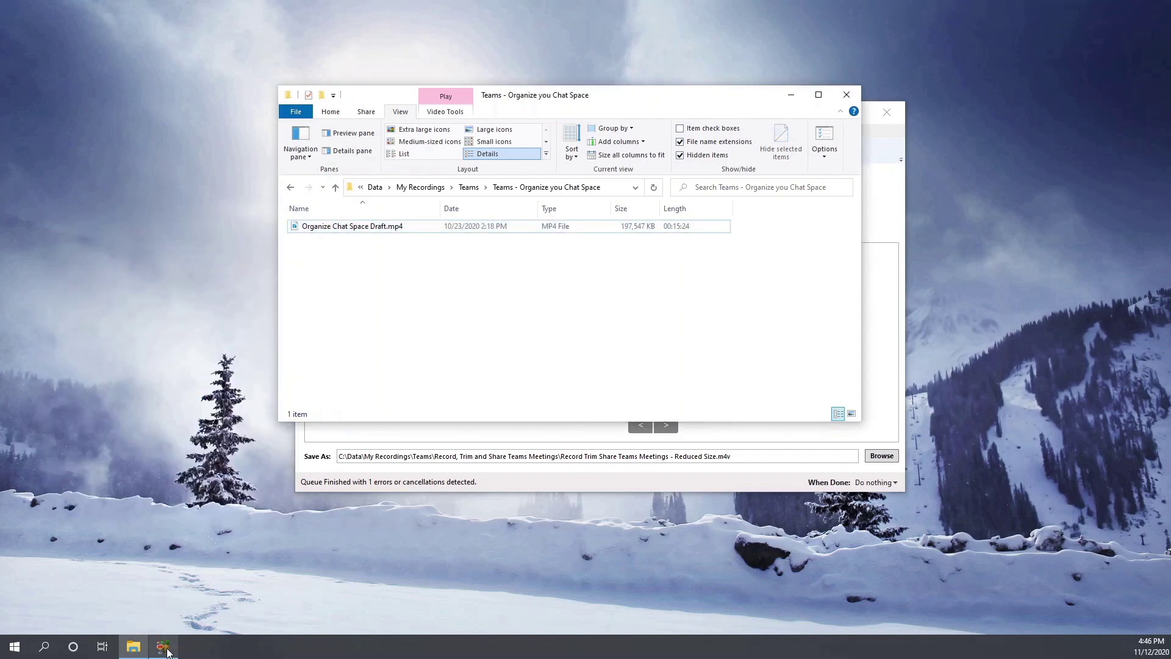
left_click_drag(635, 103, 962, 80)
Step: Load Organize Chat Space Draft.mp4 into HandBrake and keep the General Fast 1080p30 preset
left_click(793, 207)
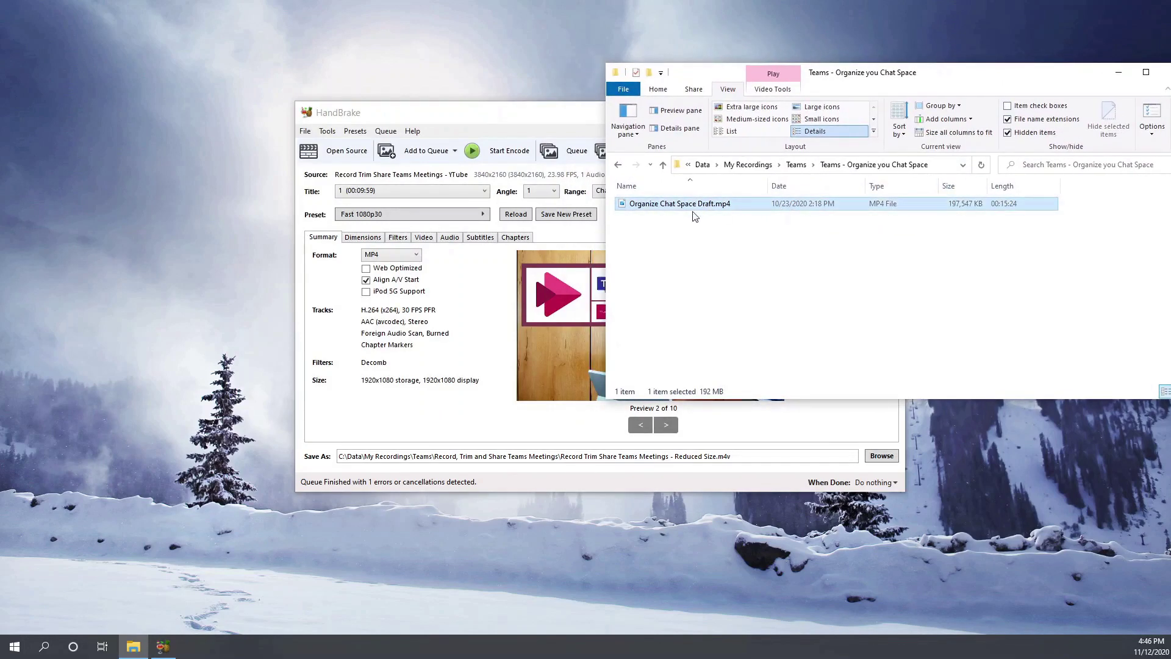
left_click_drag(694, 207, 517, 340)
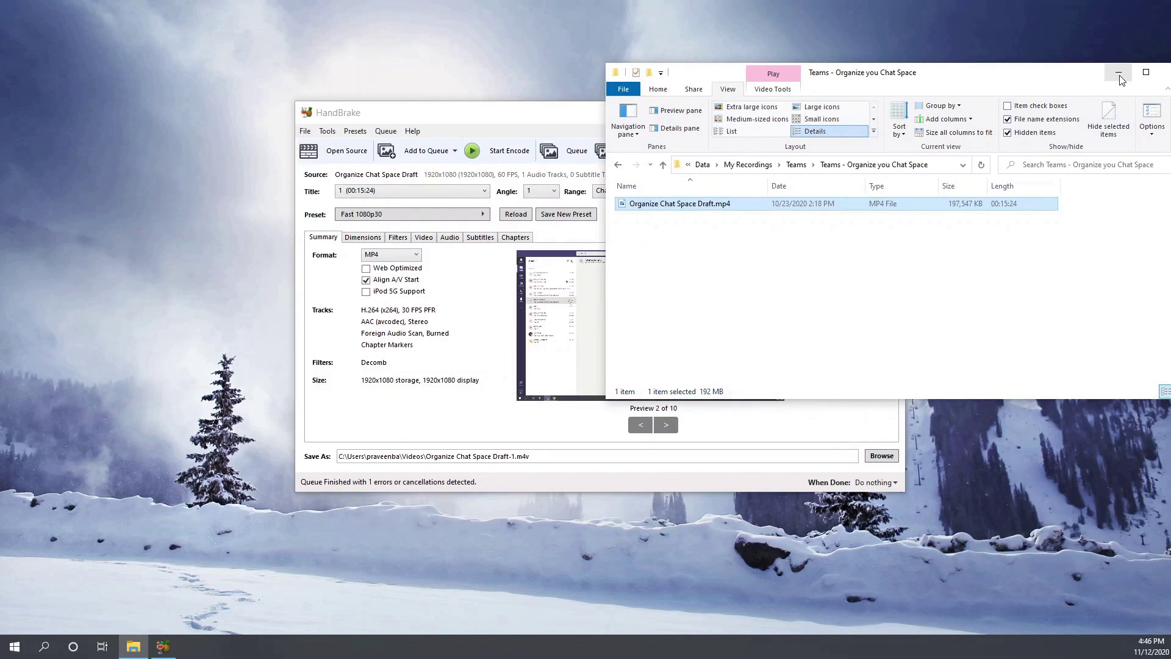
left_click(1121, 78)
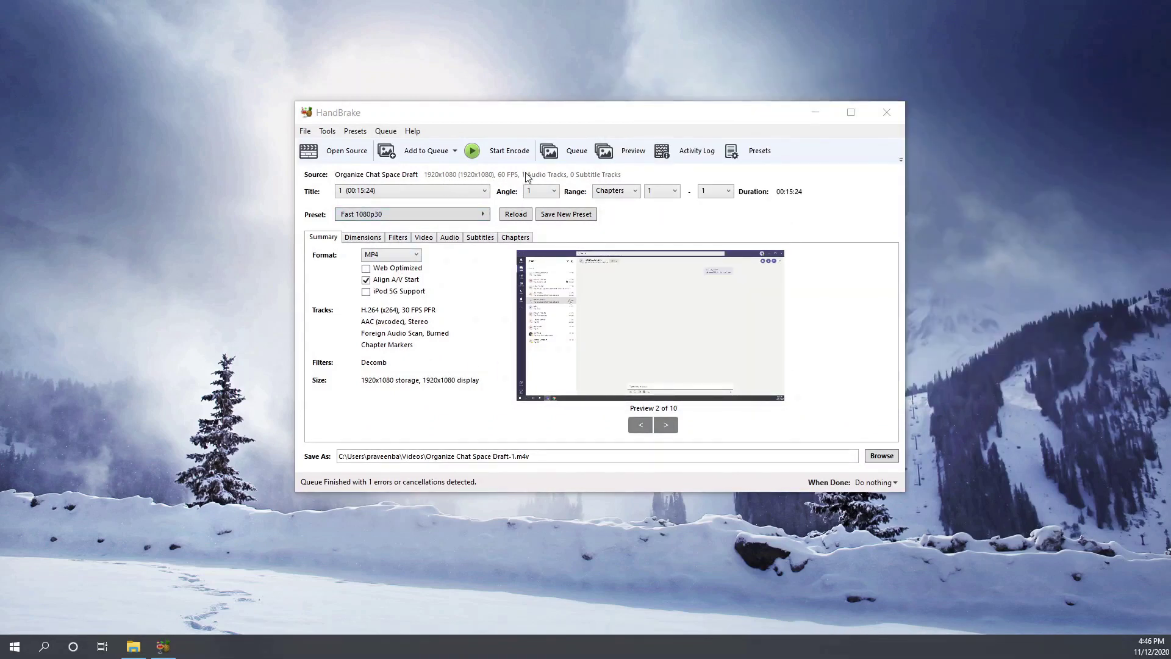
left_click(404, 218)
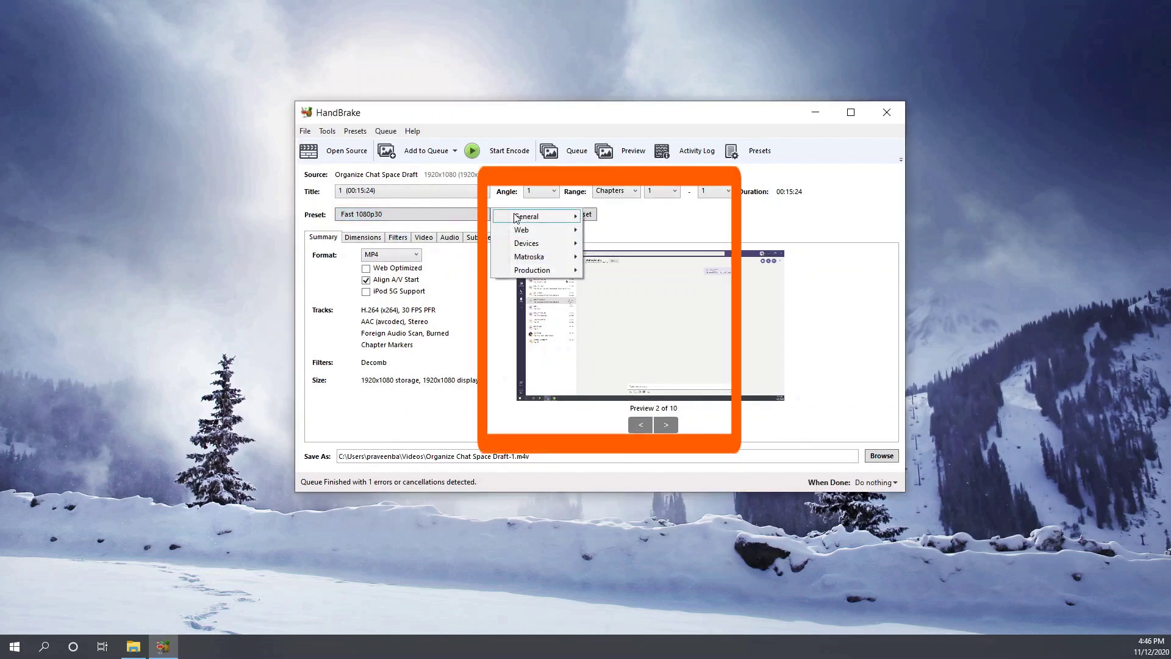
mouse_move(529, 218)
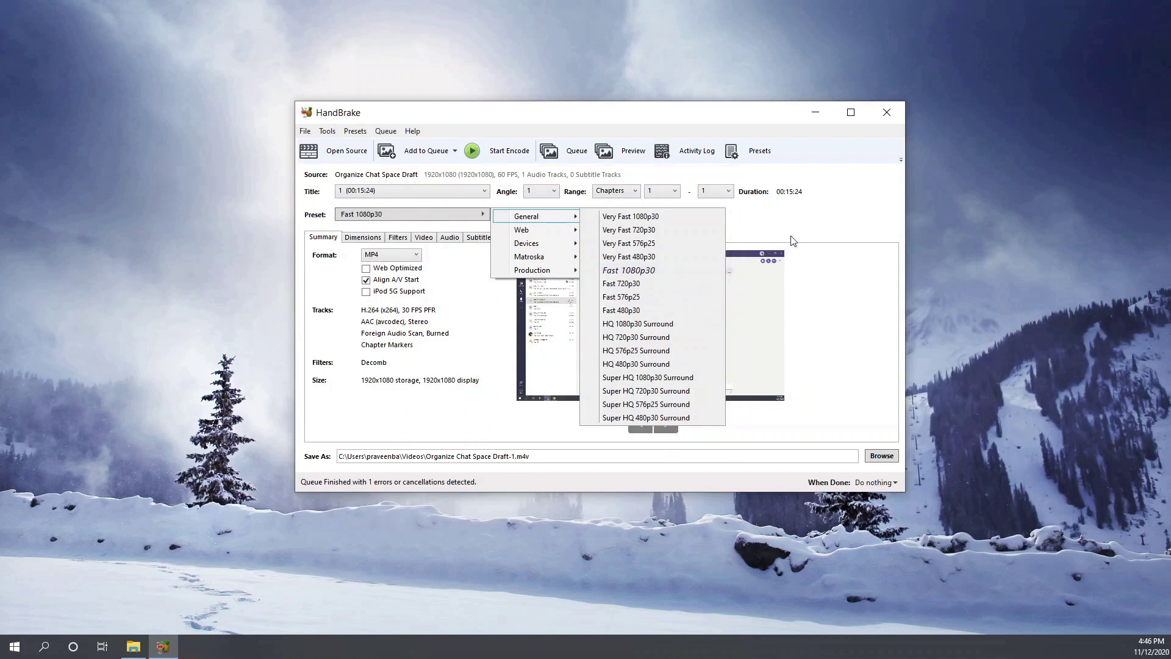
left_click(636, 272)
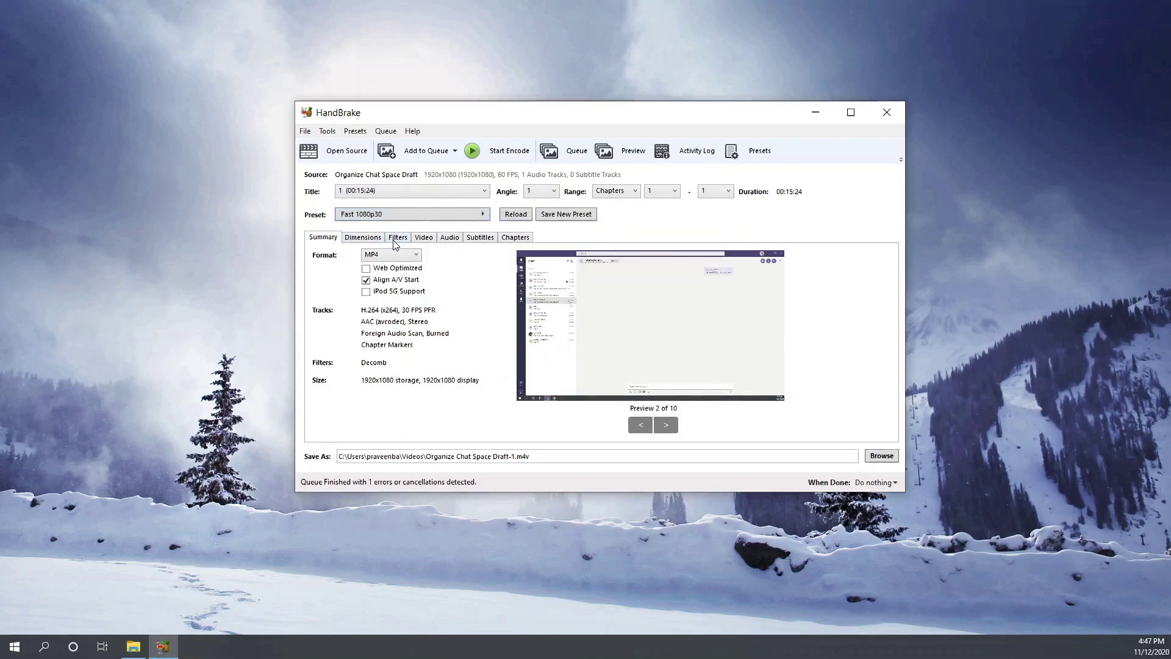
Step: Keep the video frame rate at 30 FPS on the Video tab
left_click(427, 239)
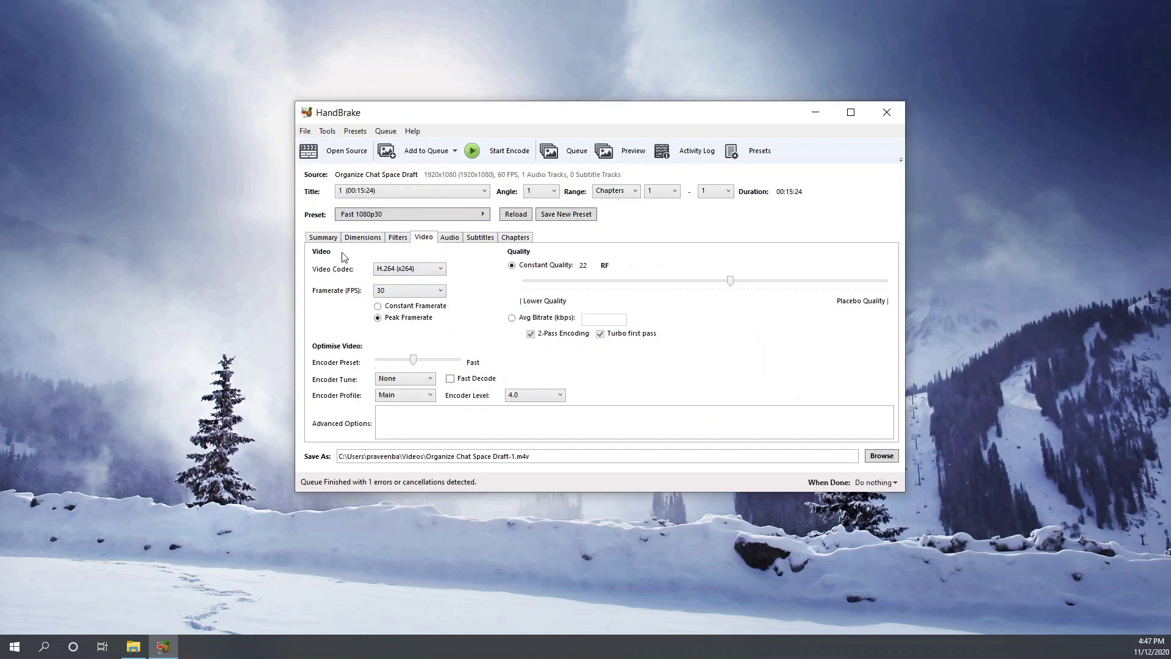
left_click(421, 291)
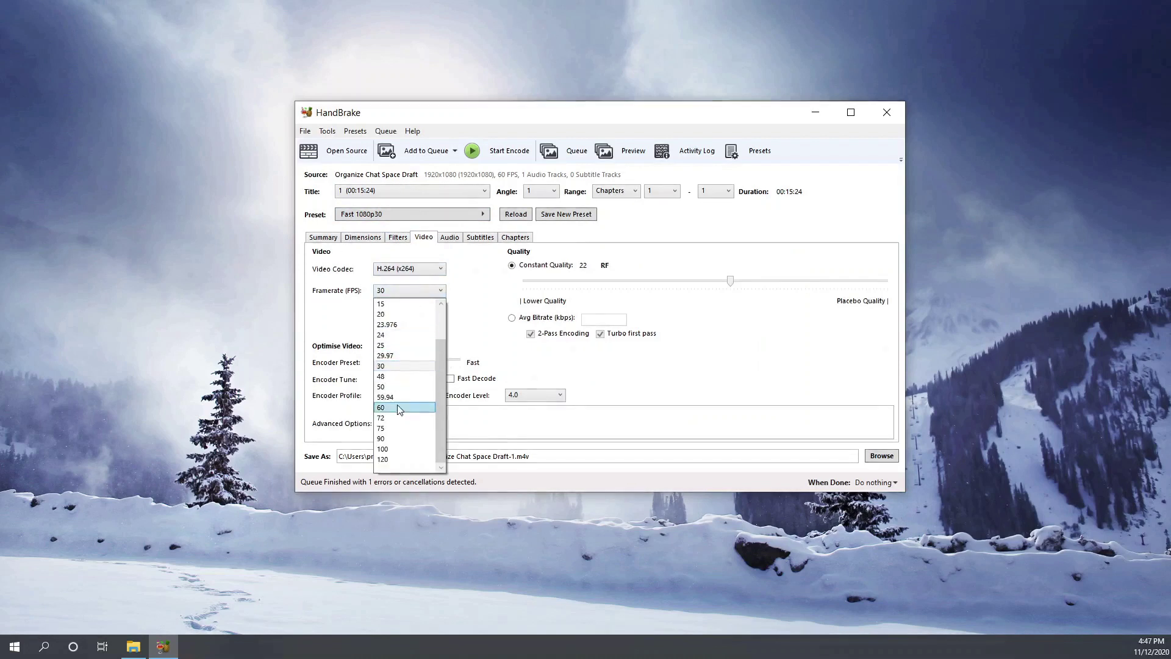
left_click(385, 366)
left_click(322, 237)
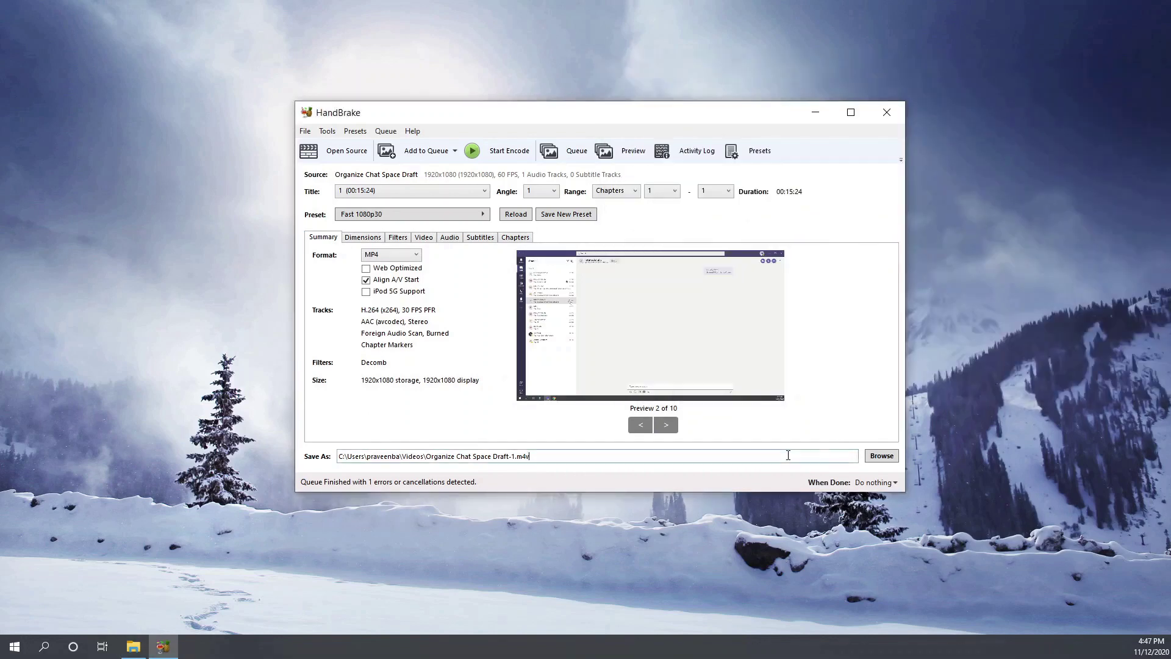
Step: Name the output 'Organize Chat Space Draft-Reuced Size.mp4' and start the encode
left_click_drag(531, 457, 299, 469)
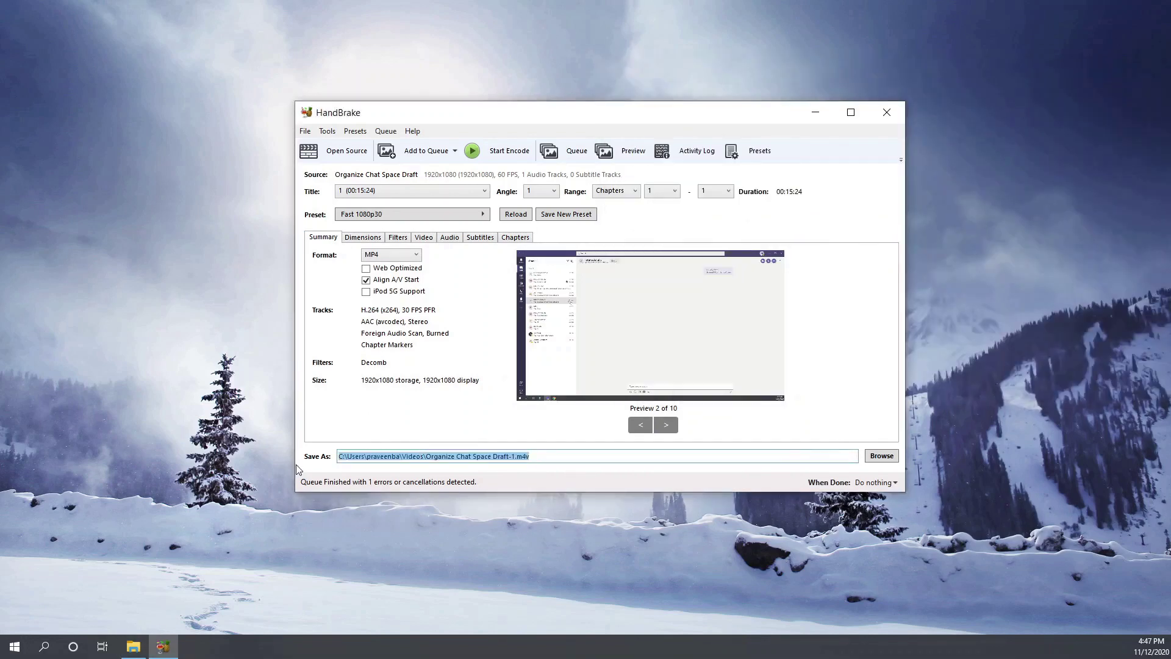
left_click(882, 456)
left_click(473, 259)
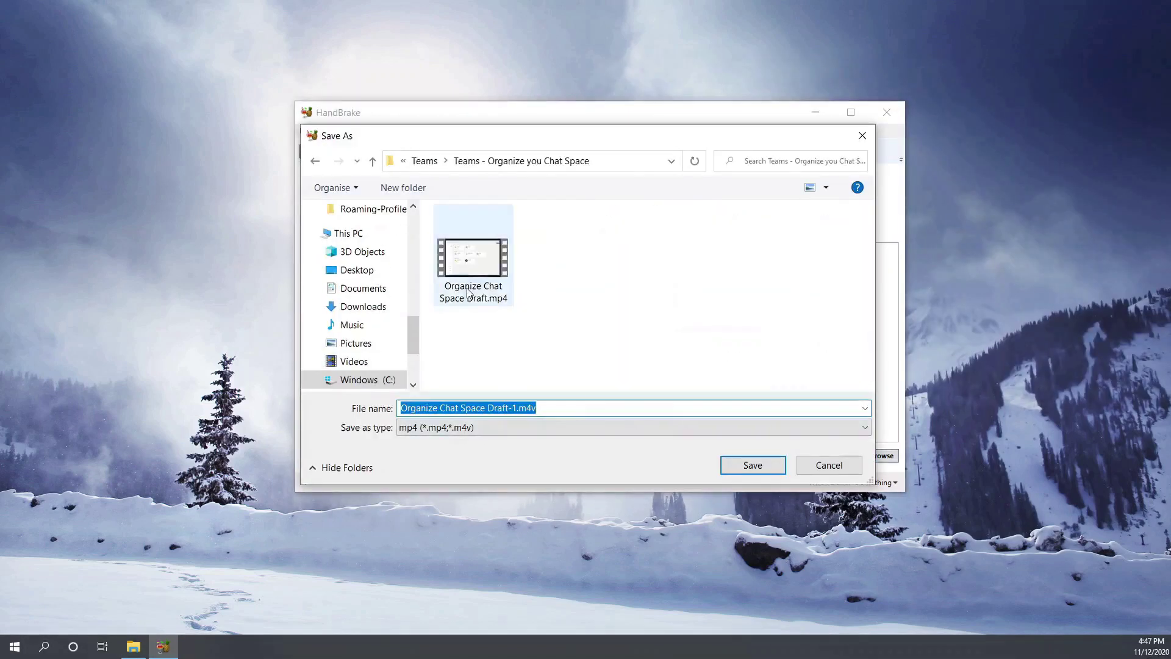
left_click(512, 407)
type("-Reuced ")
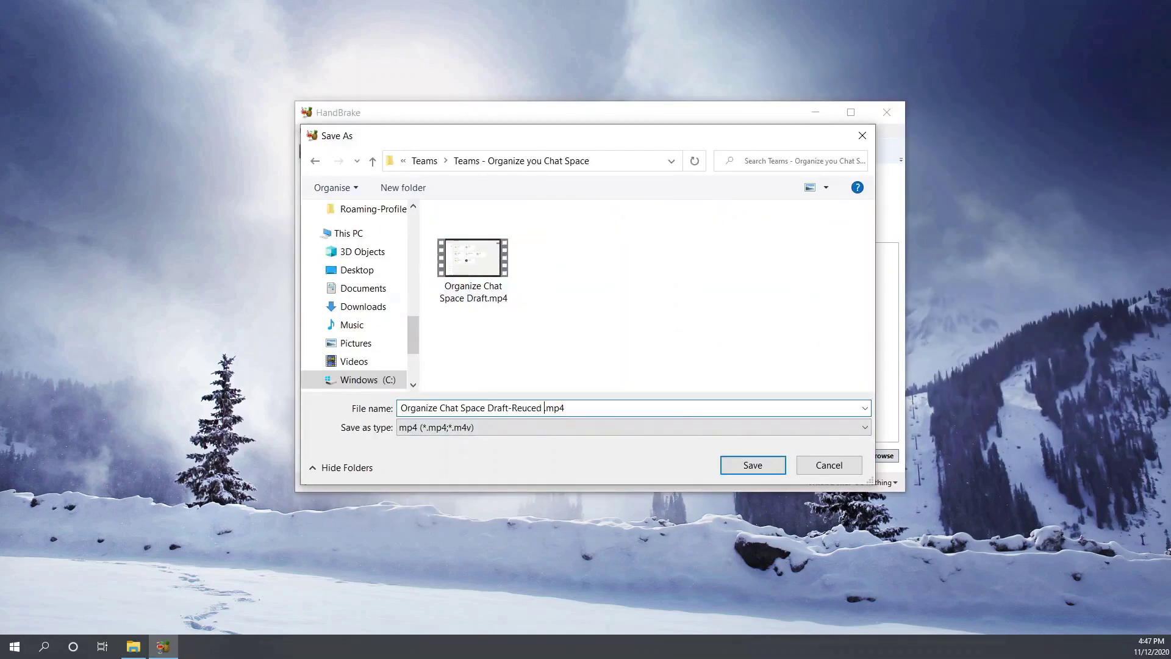
type("Size")
key("Return")
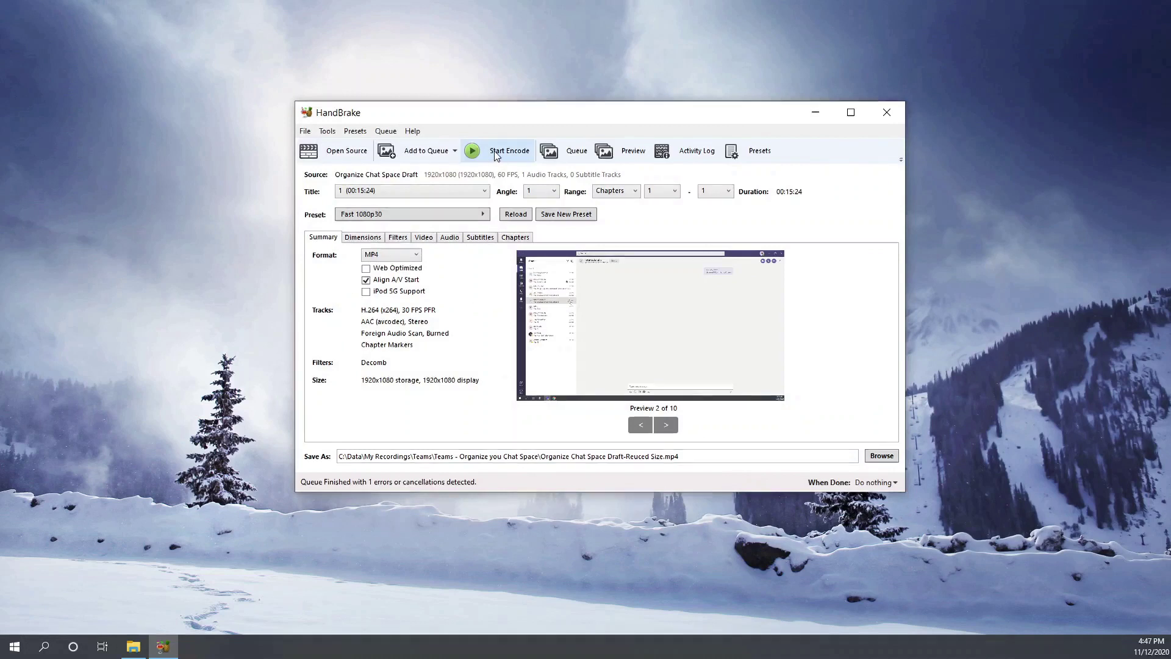
left_click(485, 151)
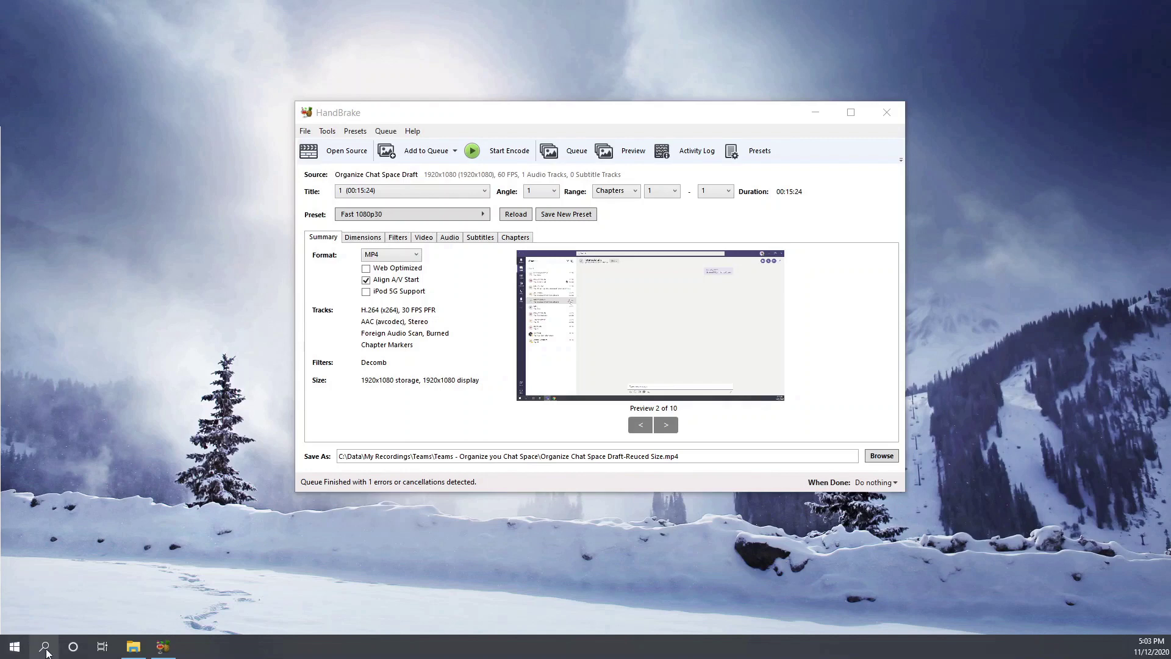
Step: Widen the Name column, note the original draft's 192 MB size, and play it
left_click(135, 648)
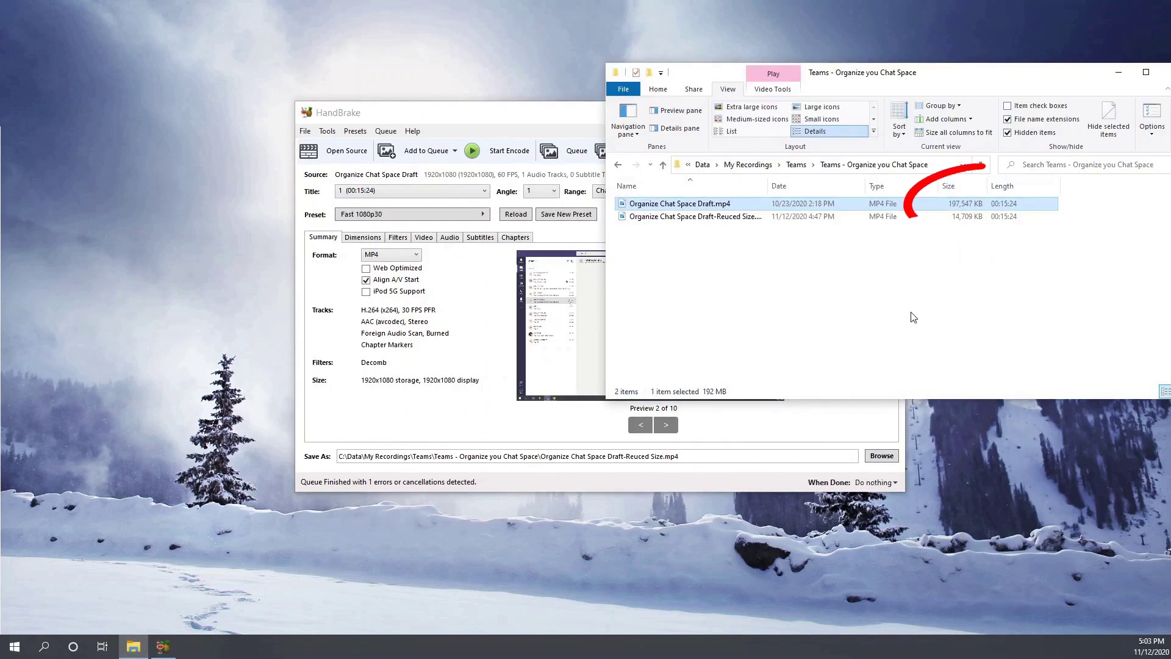
left_click(909, 245)
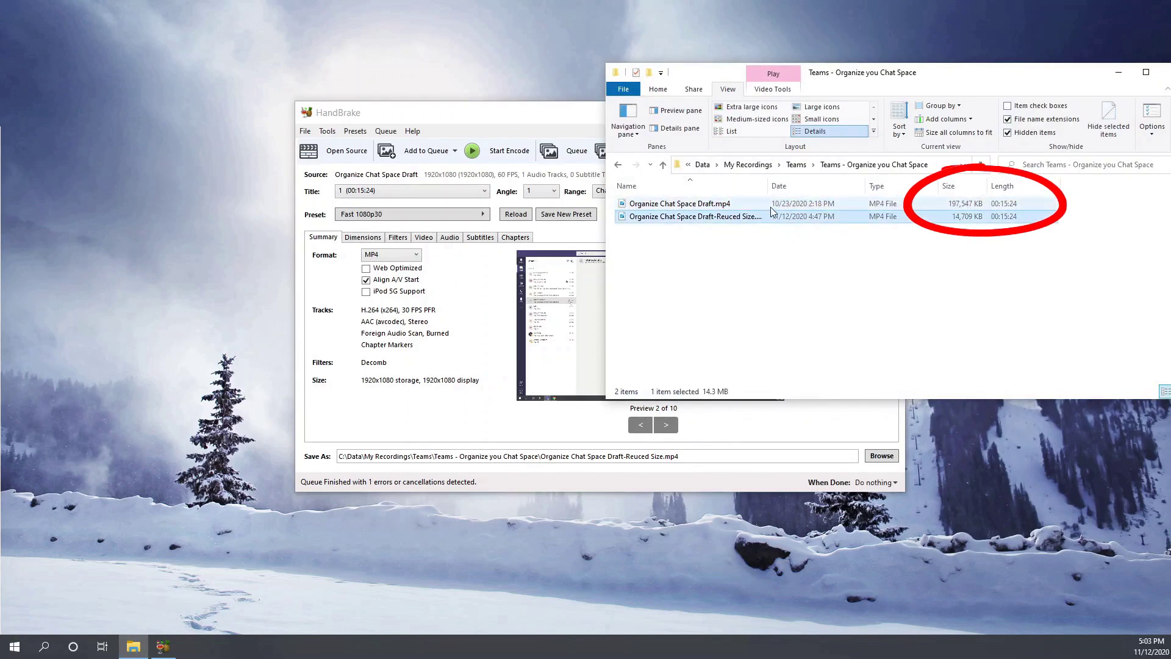
left_click_drag(767, 186, 804, 187)
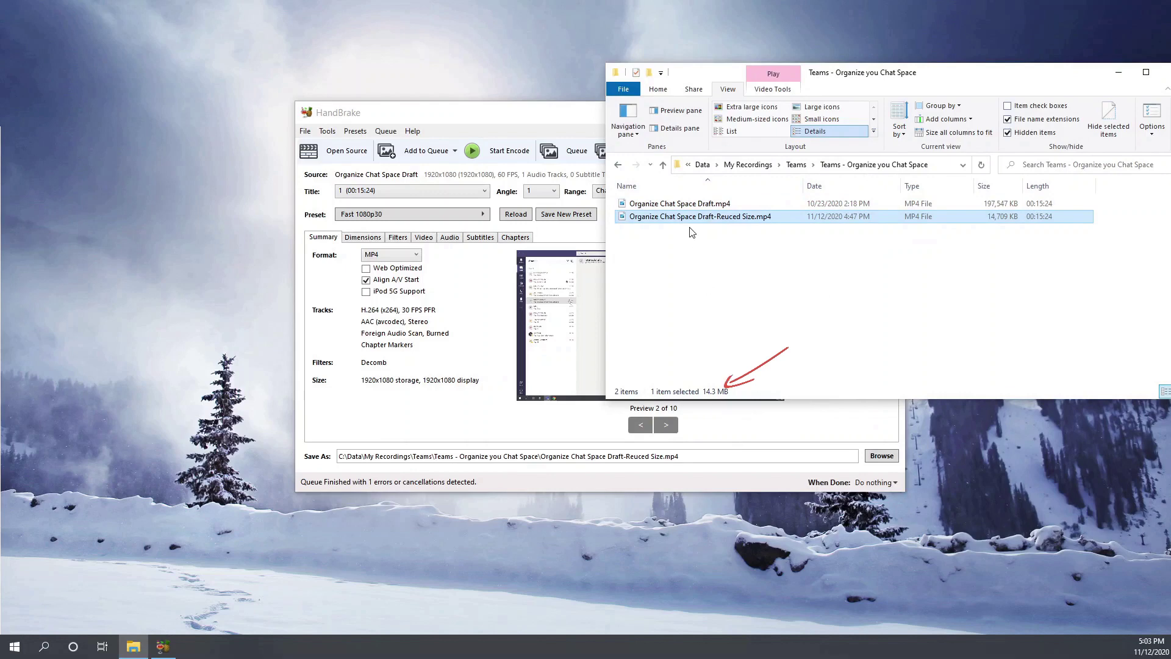
left_click(693, 204)
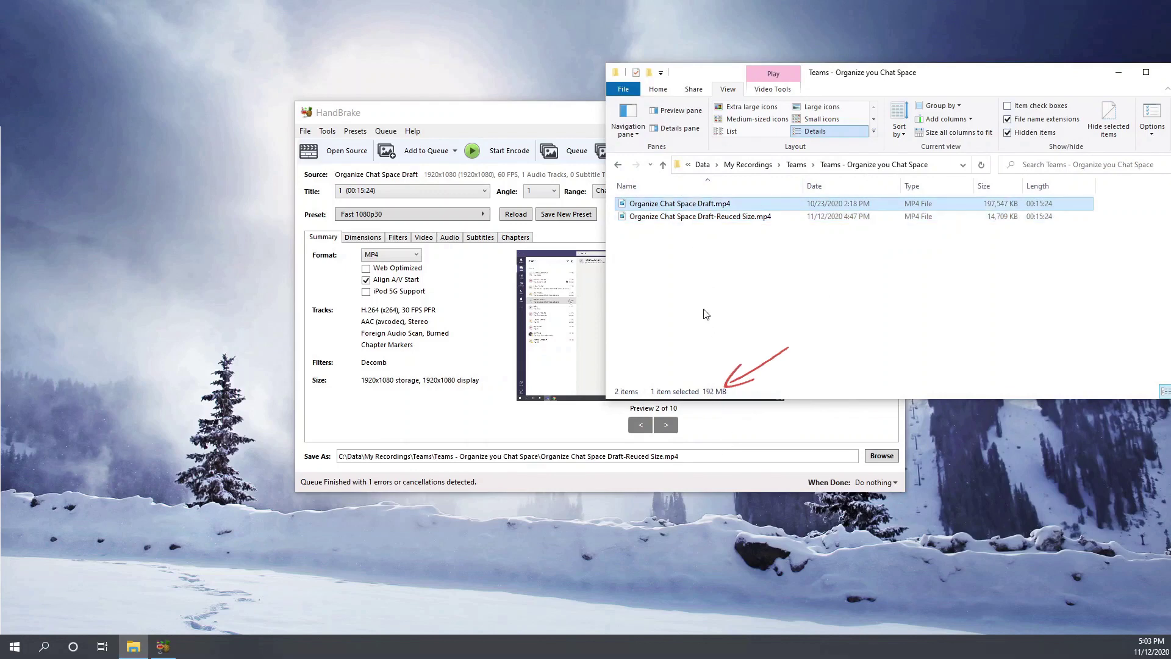
double_click(692, 204)
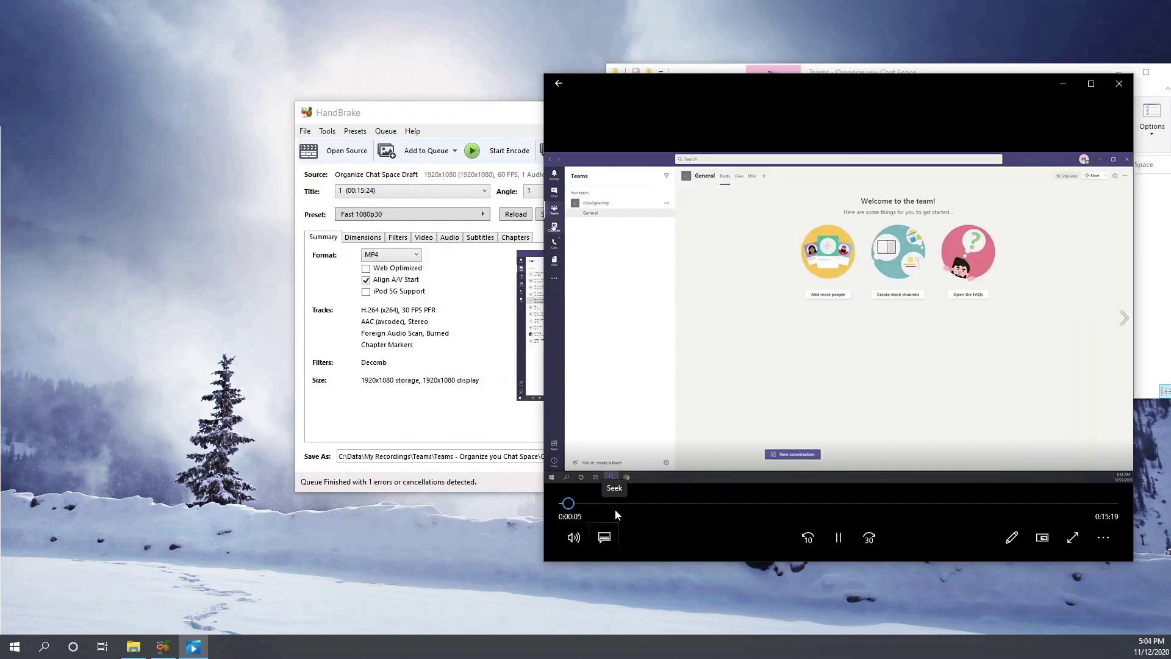
Step: Spot-check the original at about 1:25, 2:52 and 4:07, then close the player
left_click_drag(591, 502, 615, 504)
left_click(633, 503)
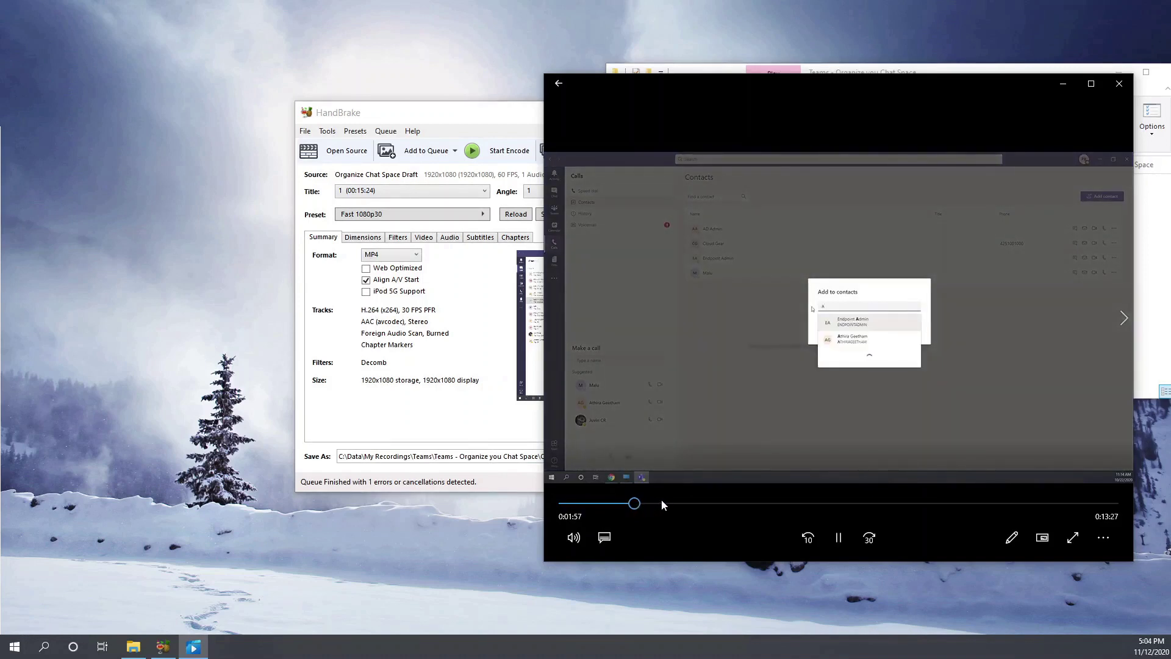
left_click(667, 503)
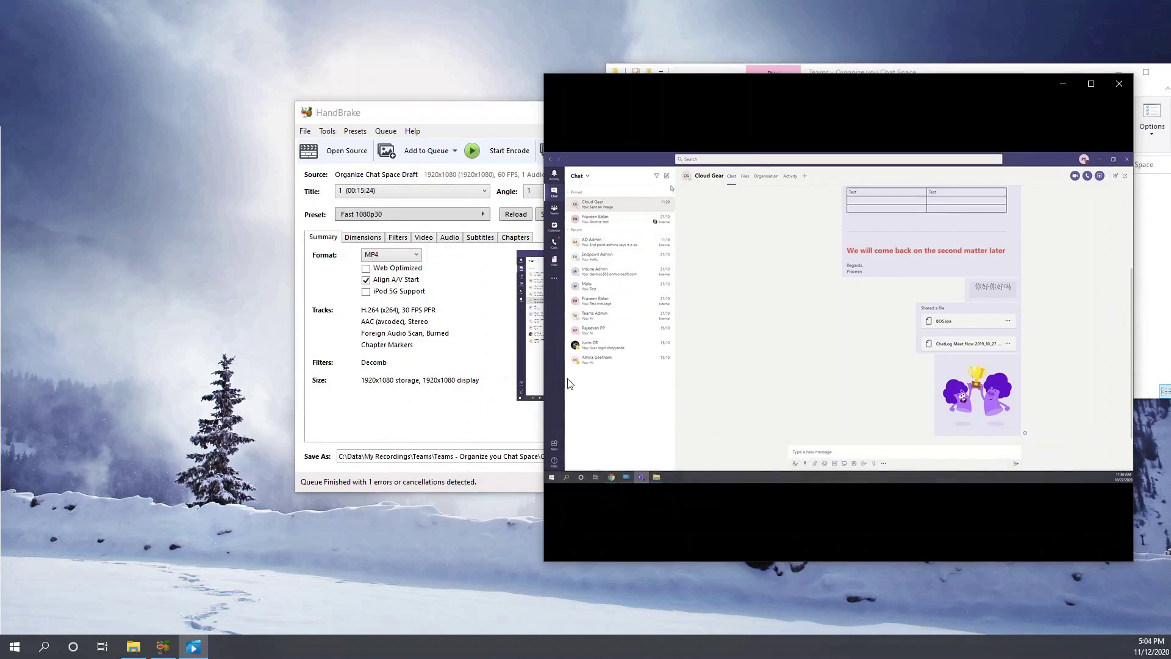
left_click(711, 498)
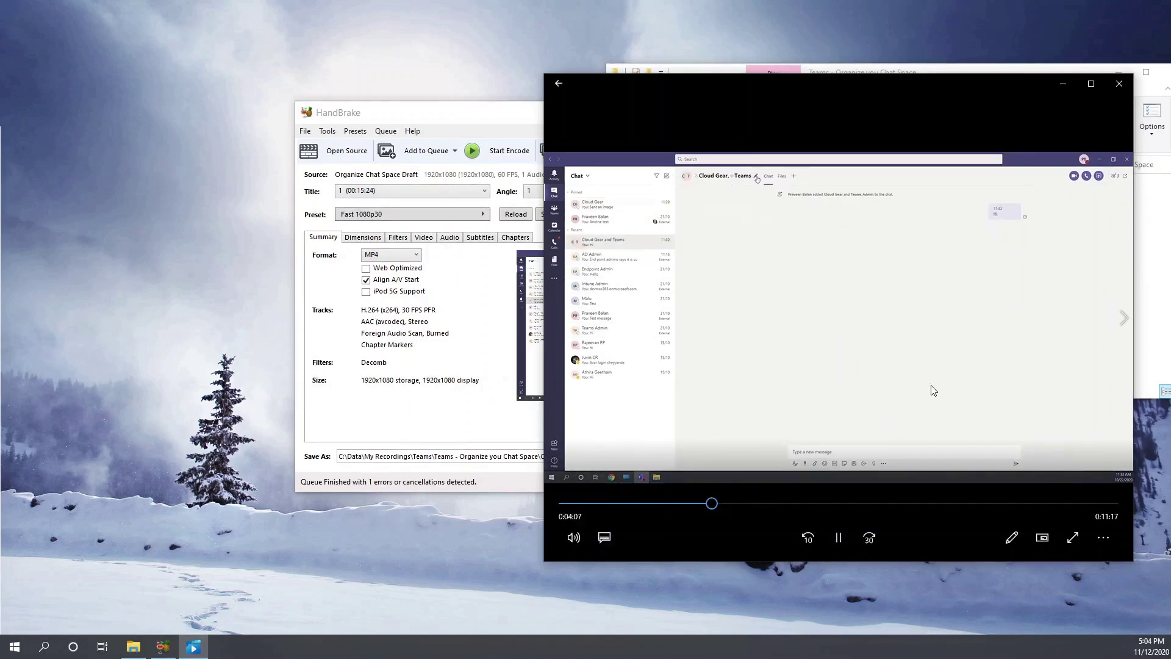
left_click(1120, 84)
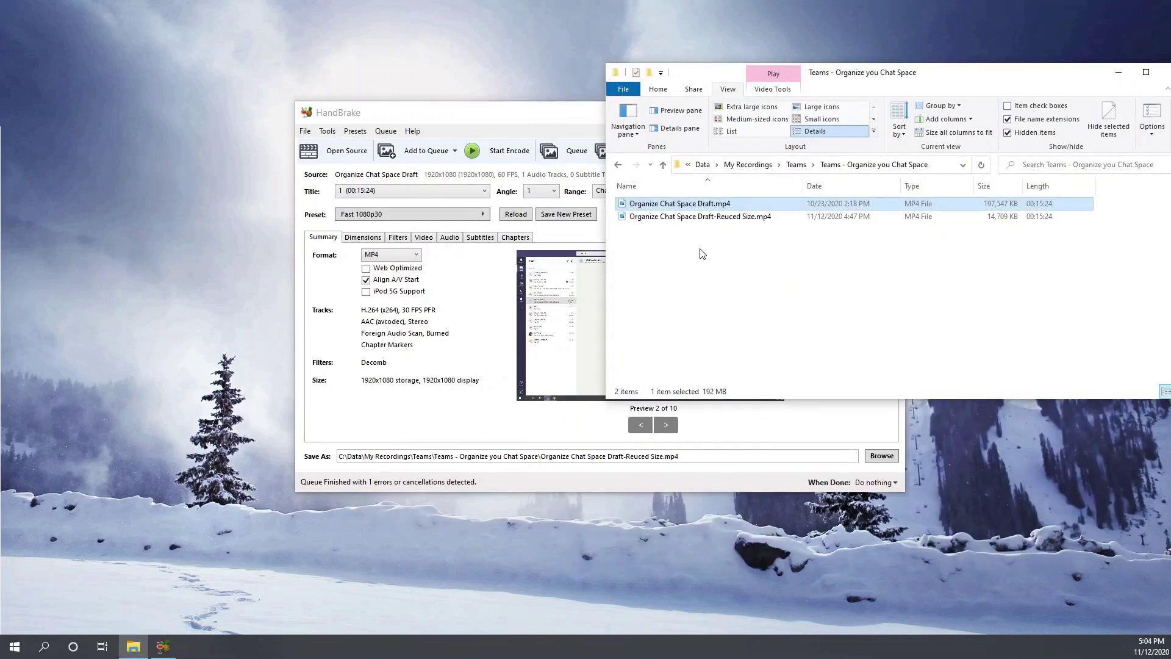
Step: Play the 14.3 MB Reuced Size copy full screen
left_click(708, 217)
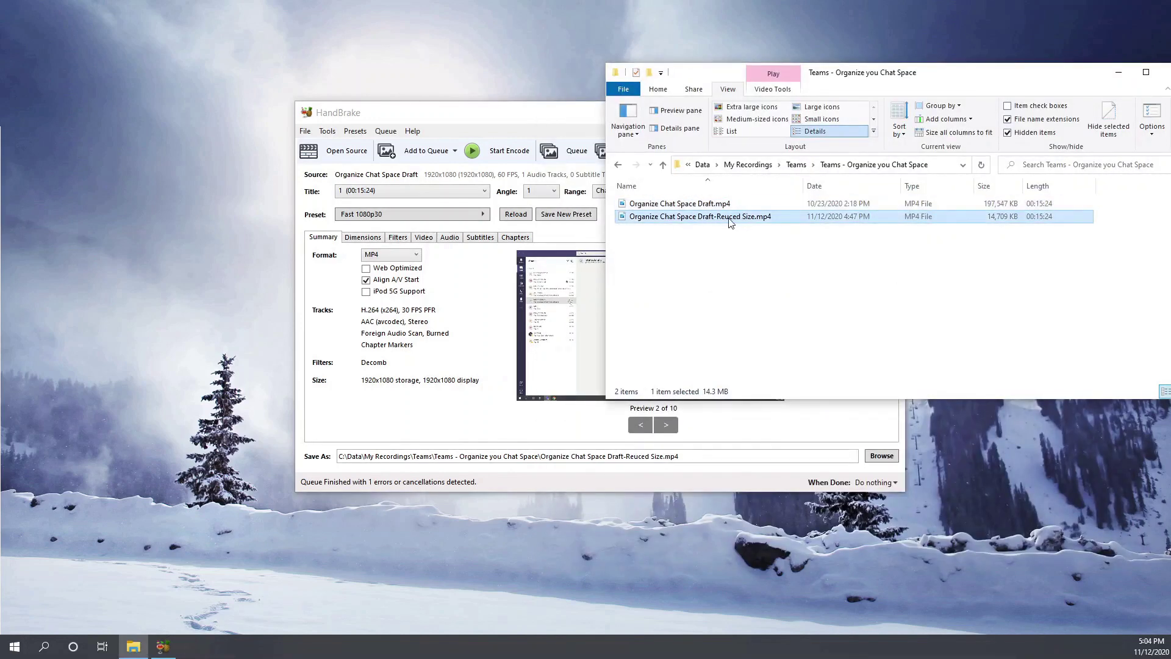
double_click(731, 223)
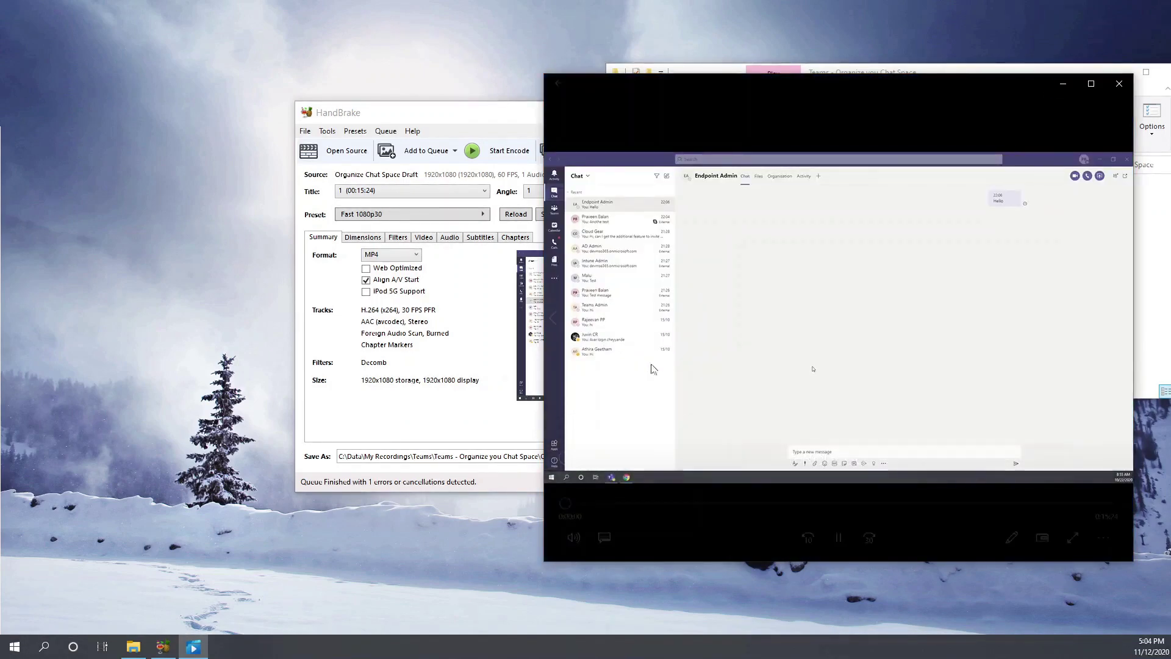
double_click(1090, 104)
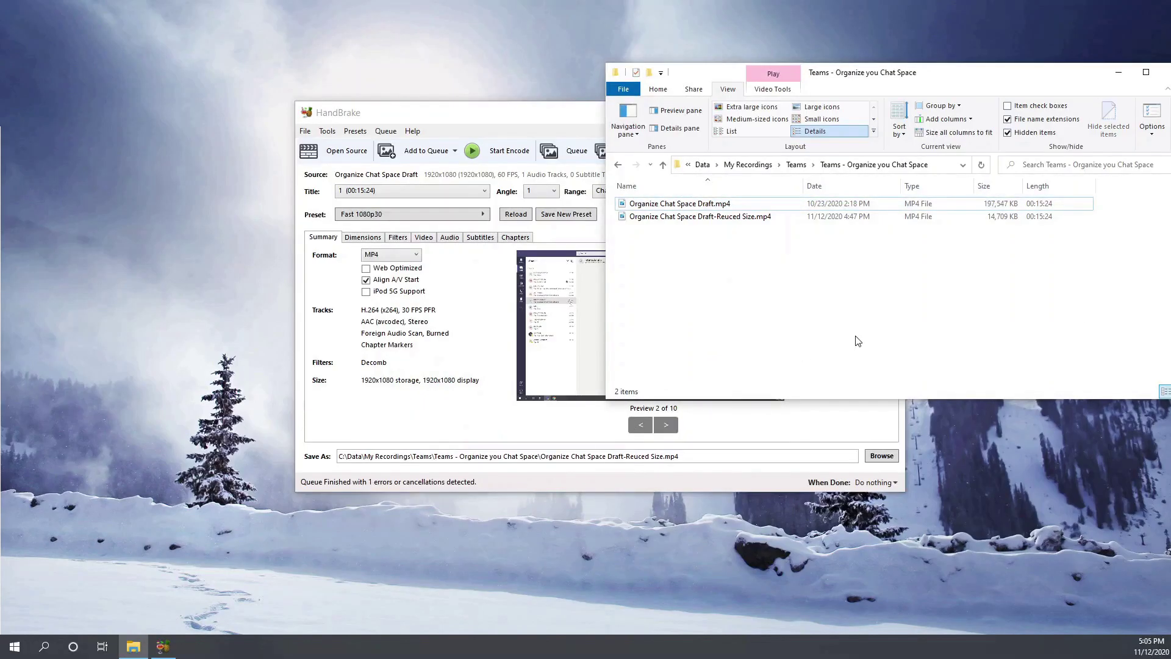
left_click_drag(1049, 76, 885, 77)
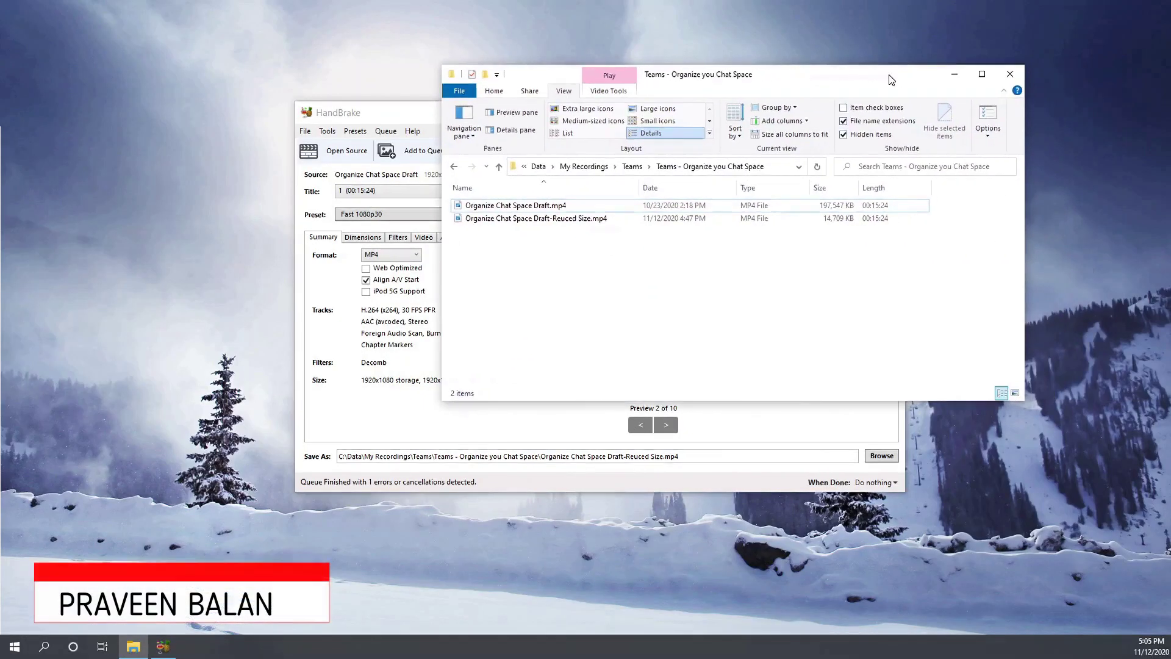
Step: Close File Explorer and HandBrake, then show the handbrake.fr Downloads page in Firefox
left_click(1010, 74)
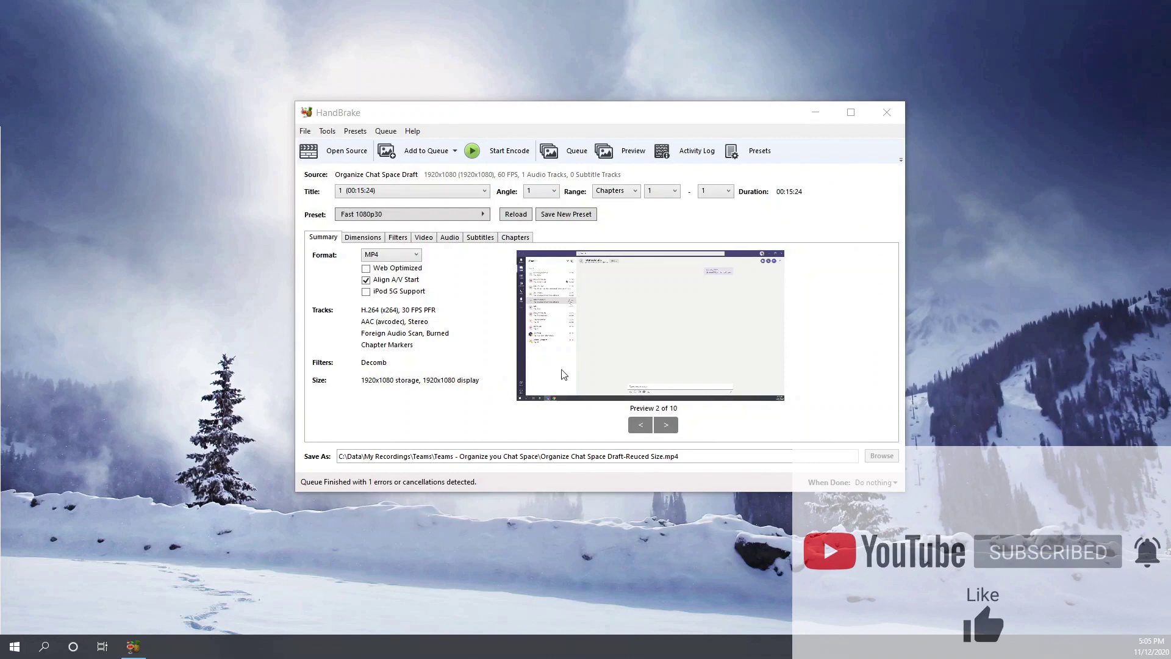
left_click(887, 112)
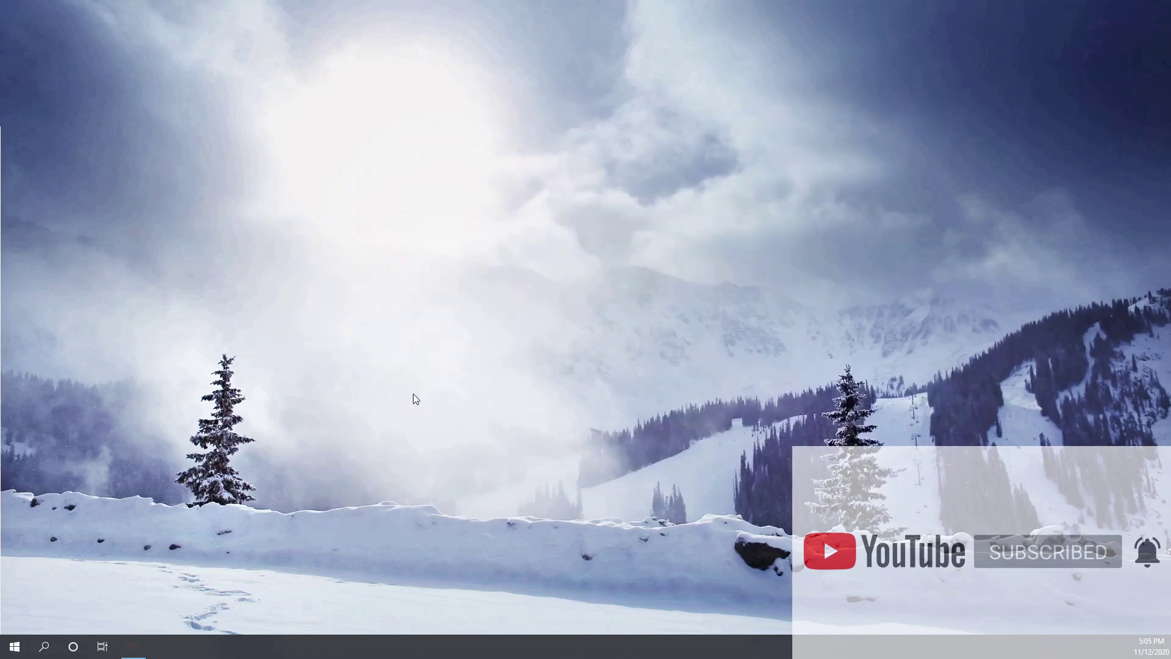
right_click(131, 647)
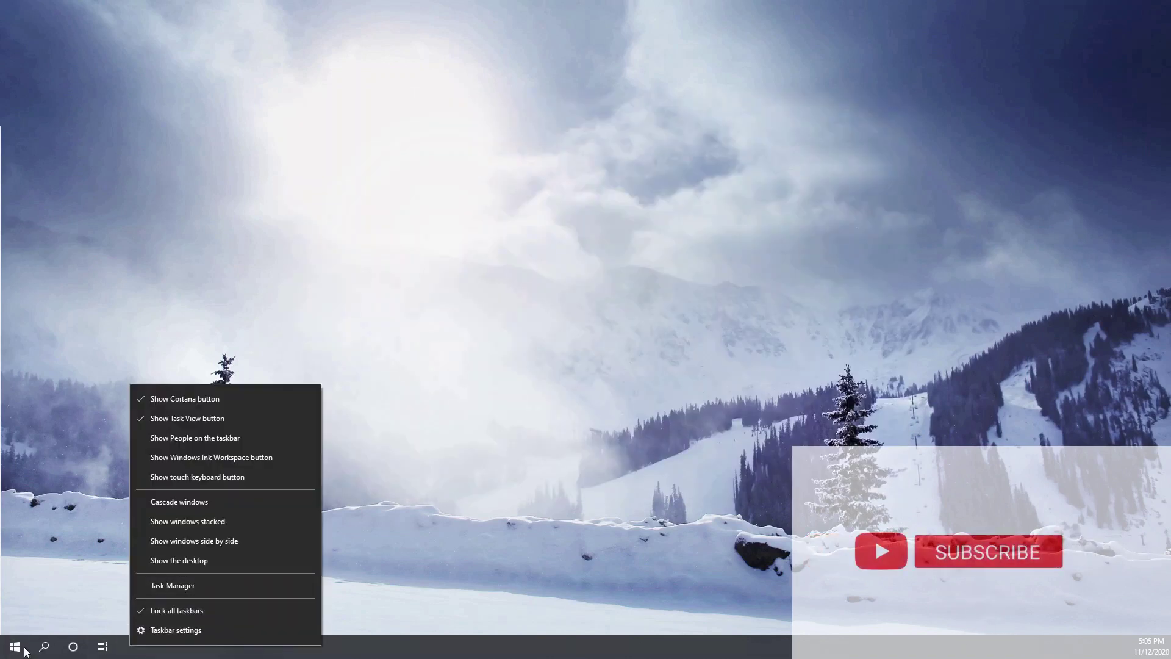
left_click(18, 649)
left_click(18, 649)
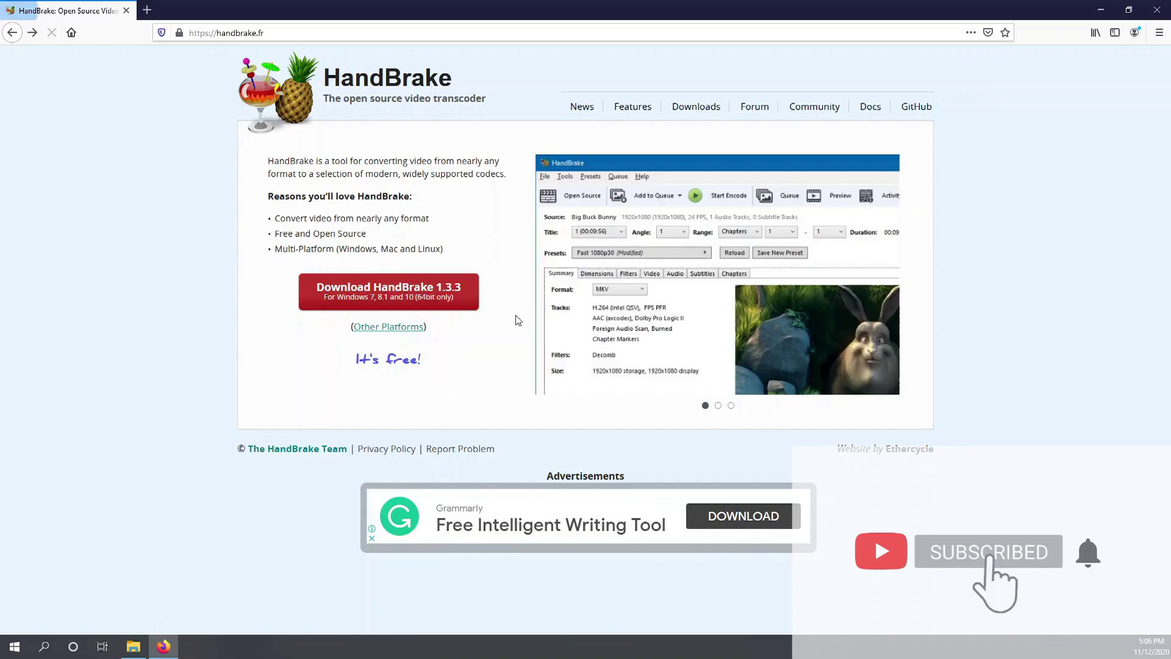
left_click(383, 360)
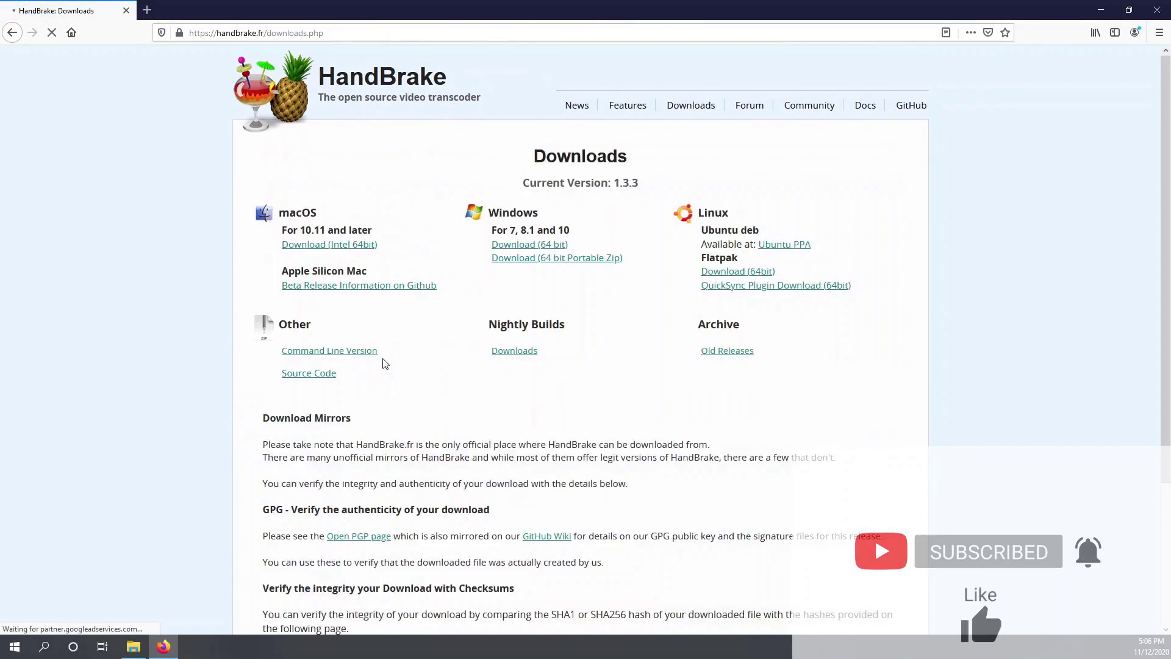